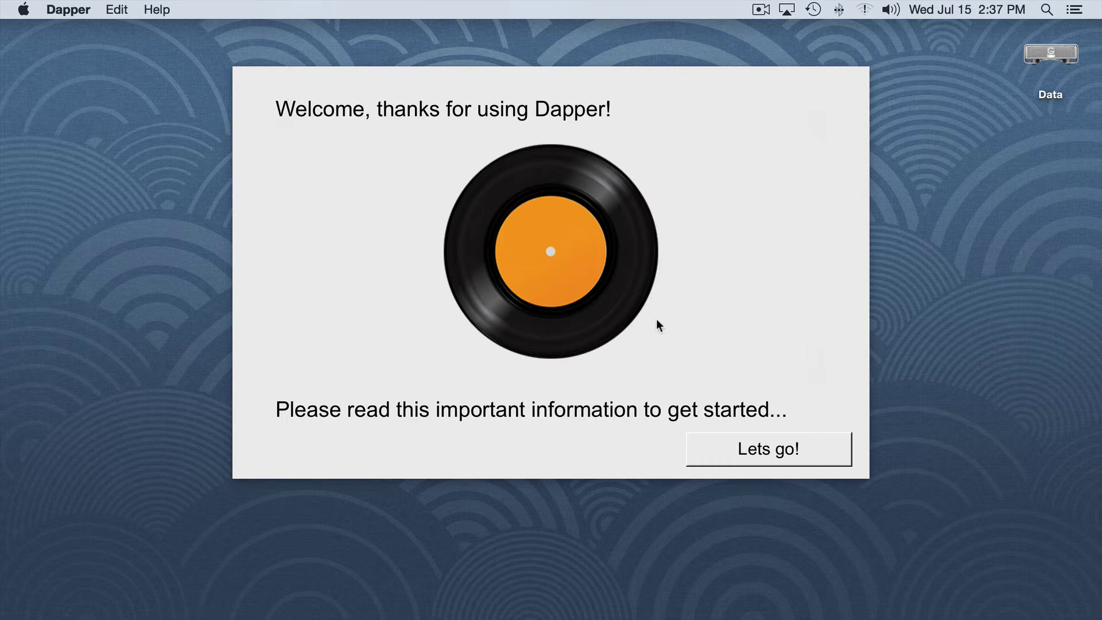
# - Go through the welcome pages, confirming the DAP is unplugged and accepting the access Dapper needs to the music and DAP drives
pyautogui.click(756, 451)
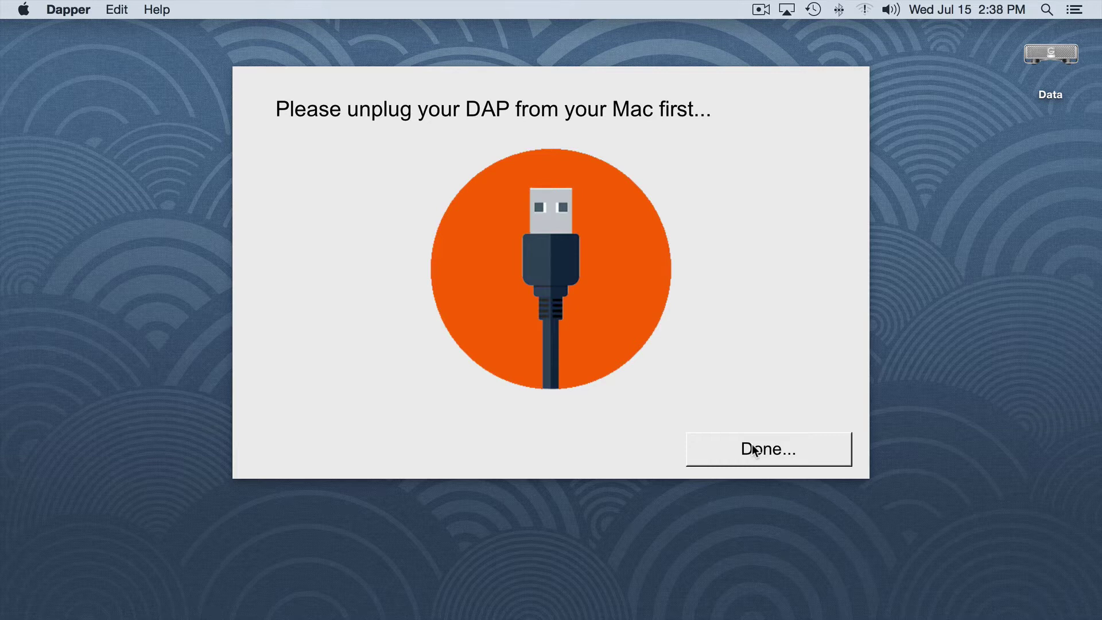
pyautogui.click(755, 451)
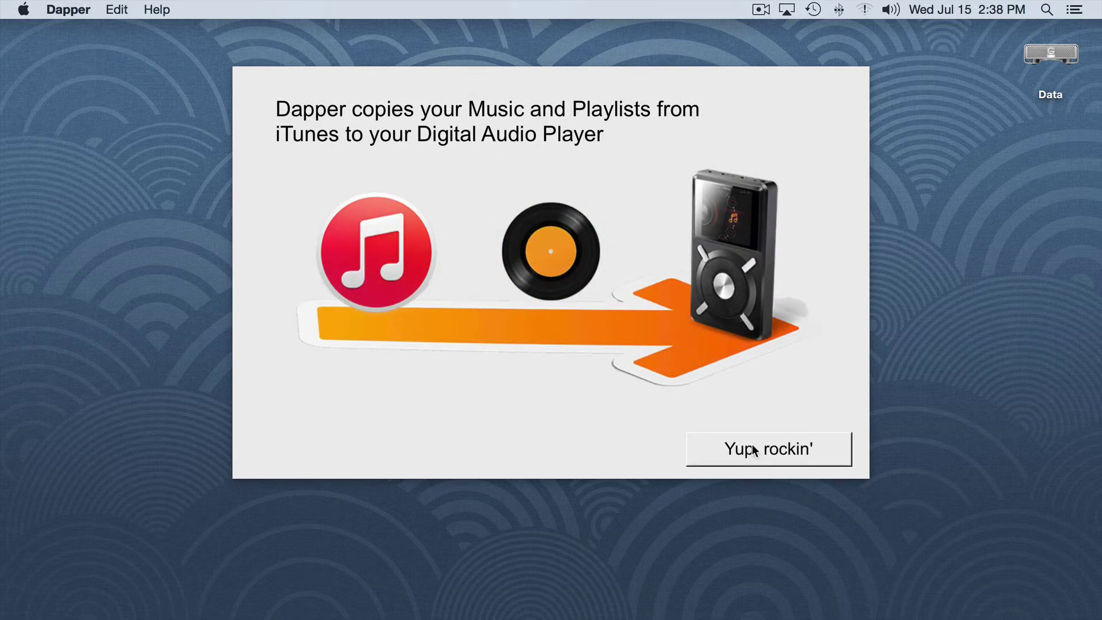
pyautogui.click(773, 453)
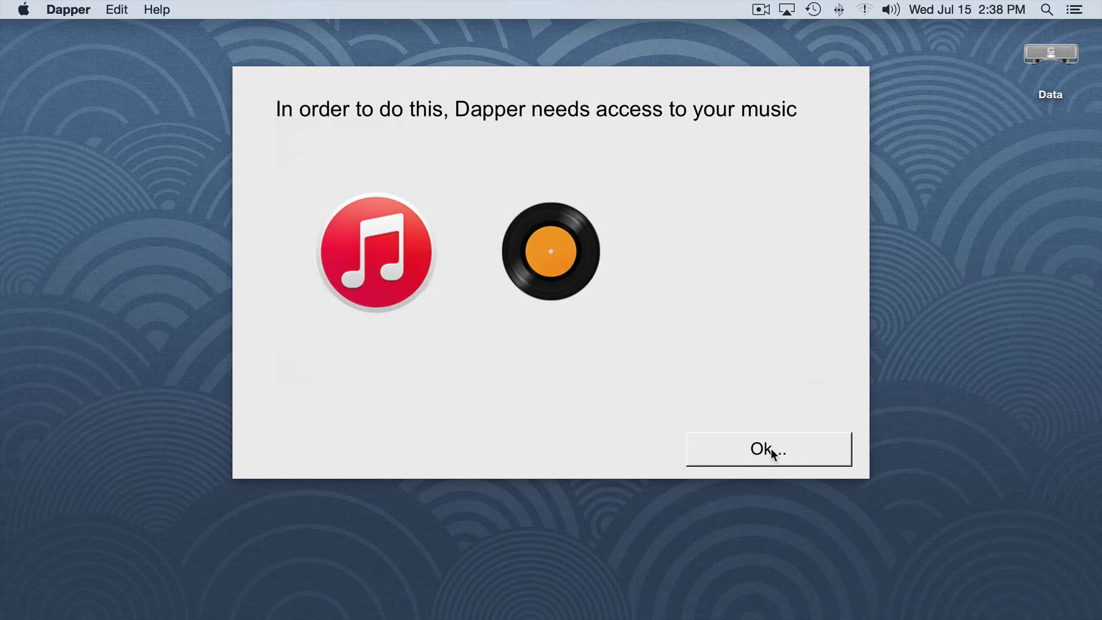
pyautogui.click(773, 454)
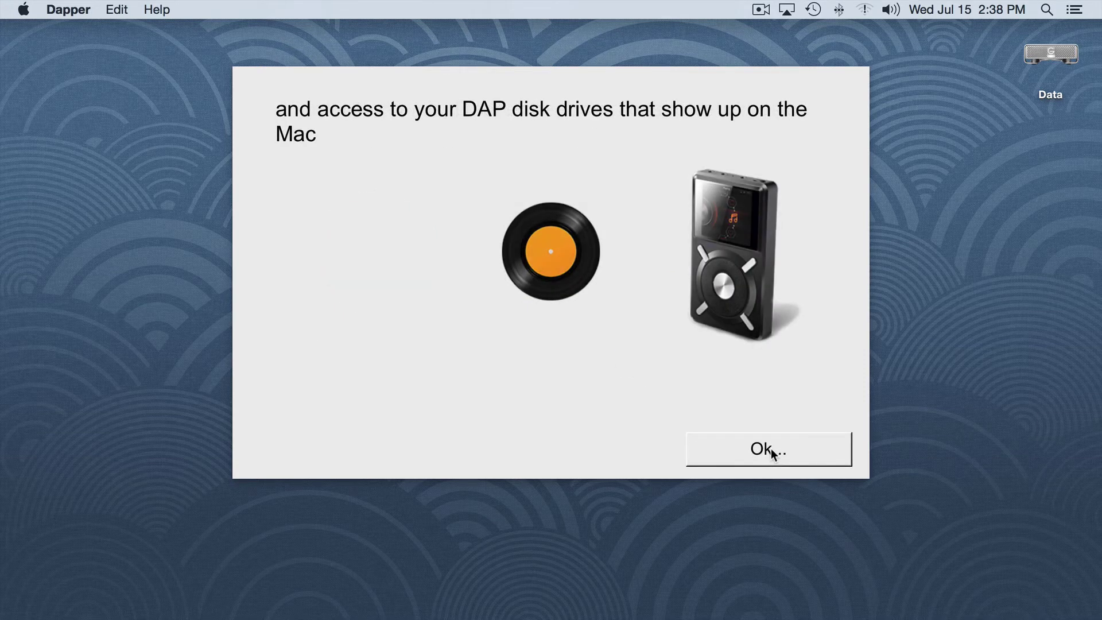
pyautogui.click(773, 453)
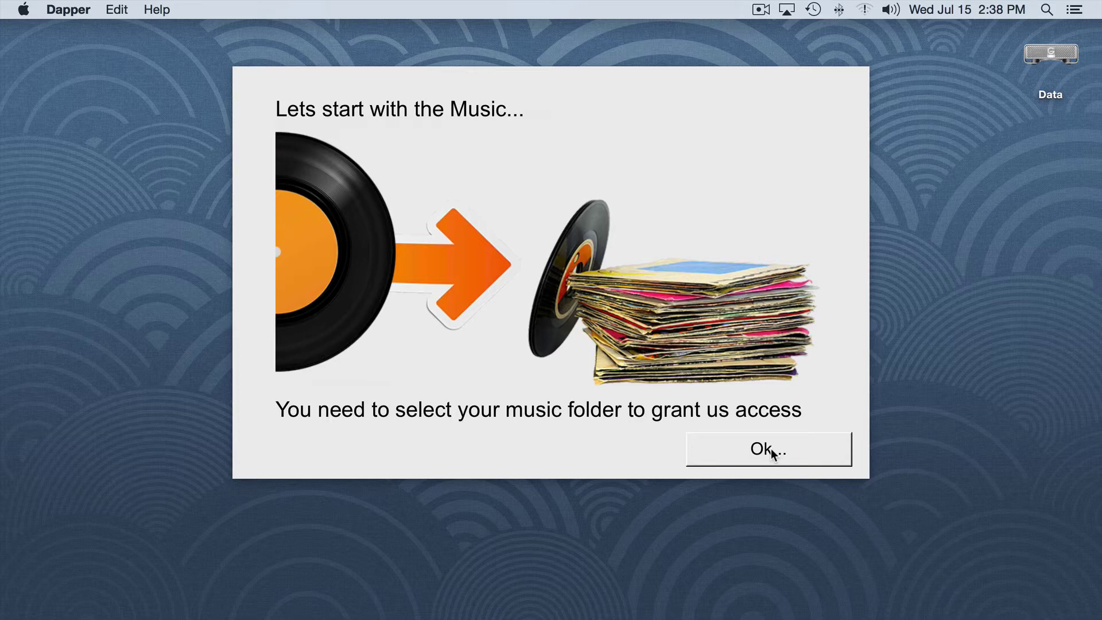
# - Grant Dapper access to the Music folder
pyautogui.click(773, 453)
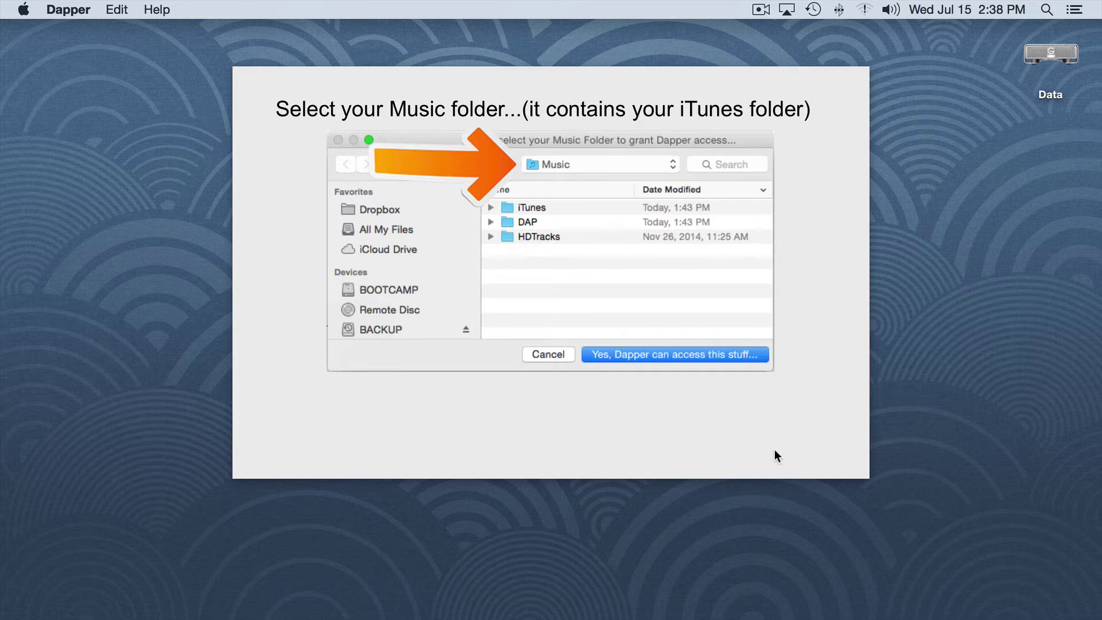
pyautogui.click(773, 449)
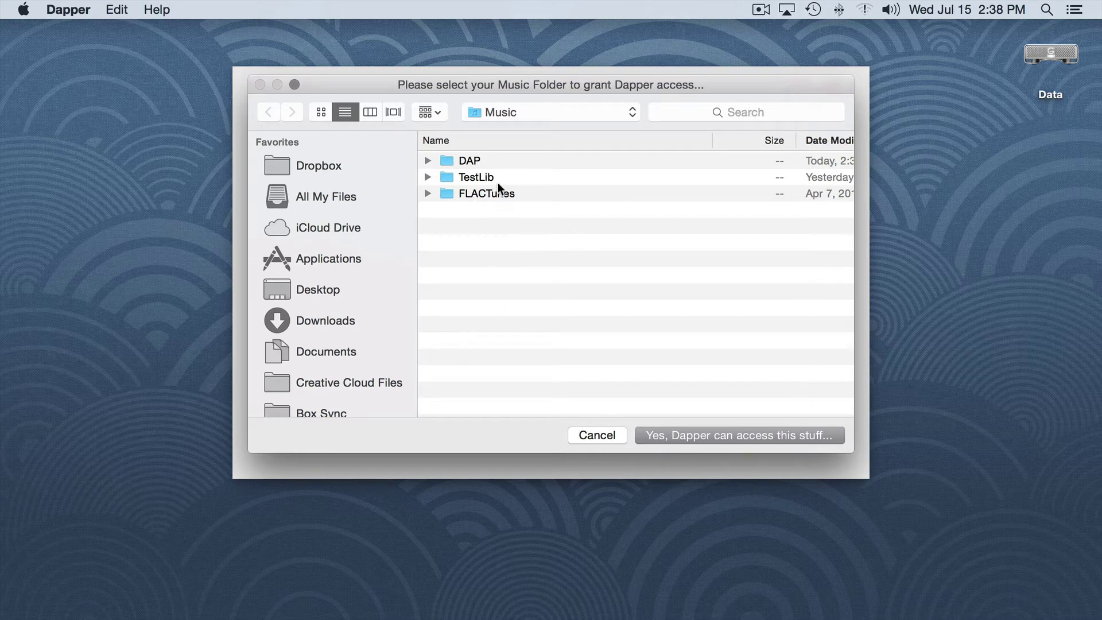
pyautogui.click(722, 436)
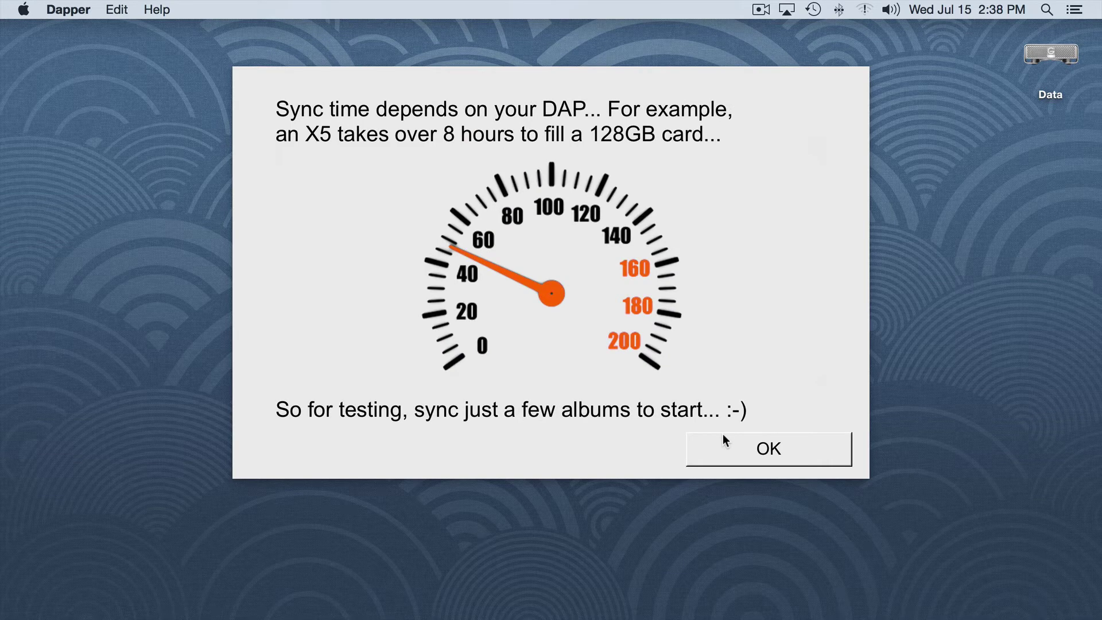
# - Acknowledge the setup pages about sync time, playlists starting with 'Dapper', and leaving the DAP's buttons alone during syncing
pyautogui.click(744, 448)
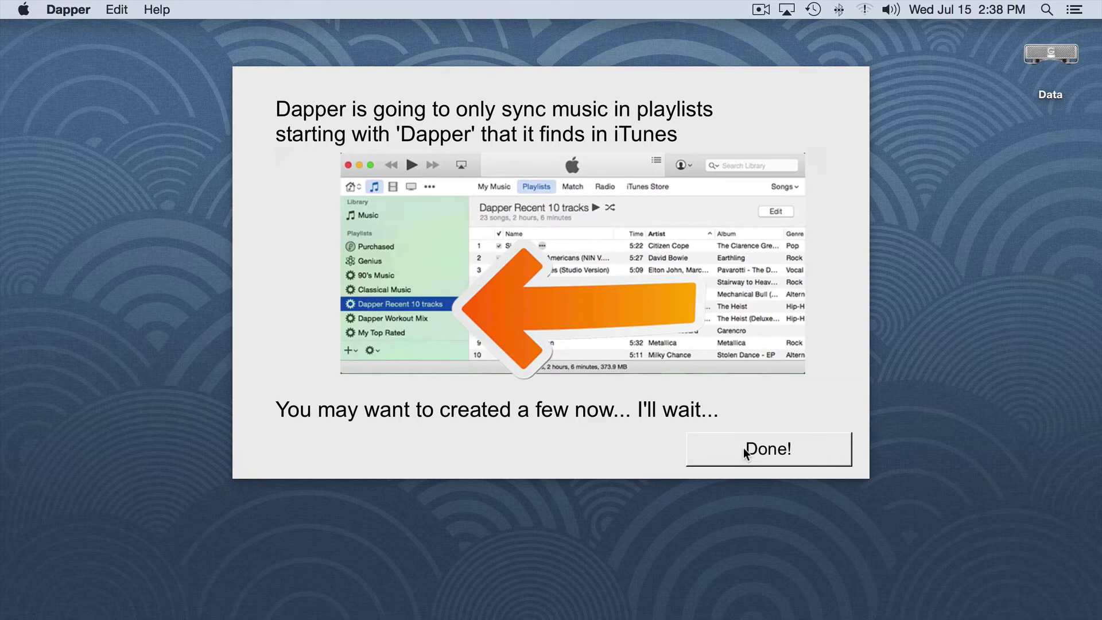
pyautogui.click(745, 451)
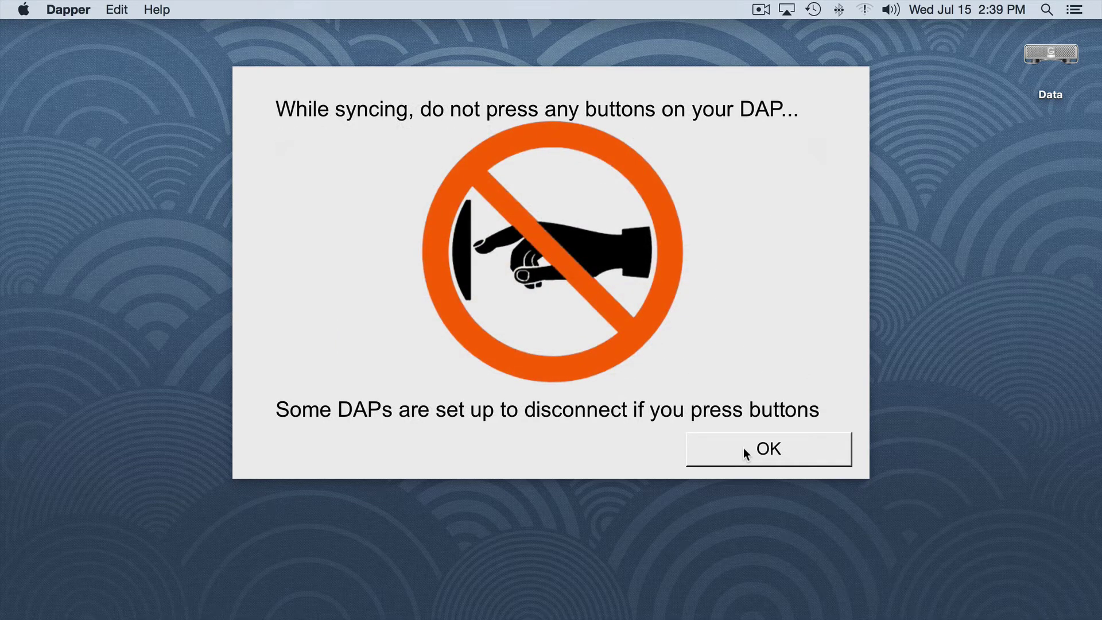
pyautogui.click(744, 449)
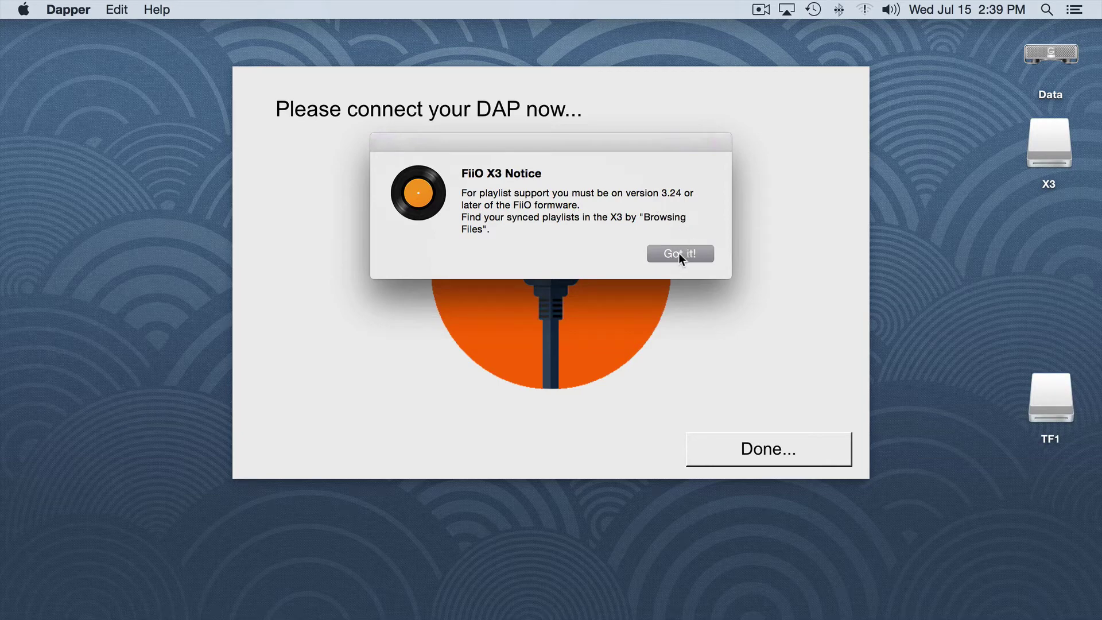
# - Check the X3 and TF1 drives on the desktop, acknowledge the FiiO X3 notice and apply the recommended settings for the new DAP
pyautogui.click(1040, 152)
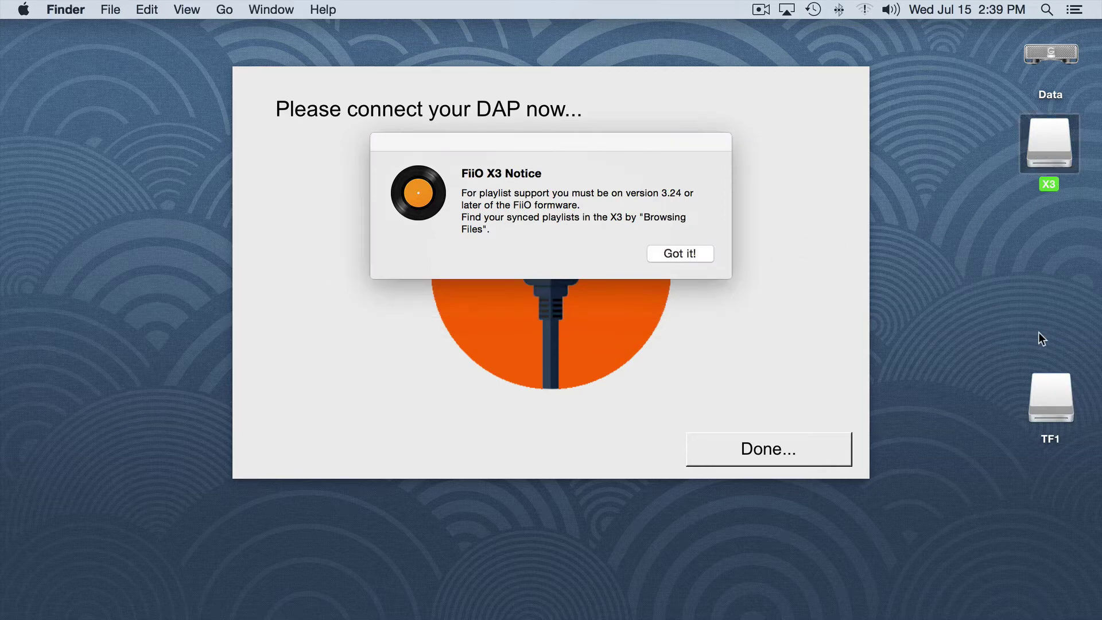
pyautogui.click(1039, 384)
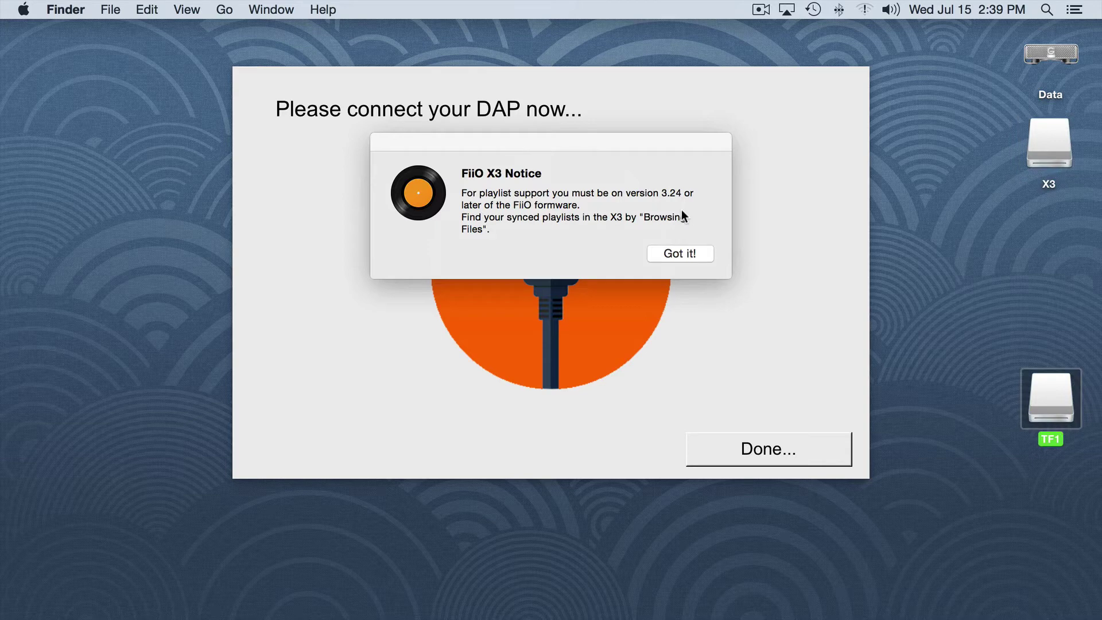
pyautogui.click(681, 254)
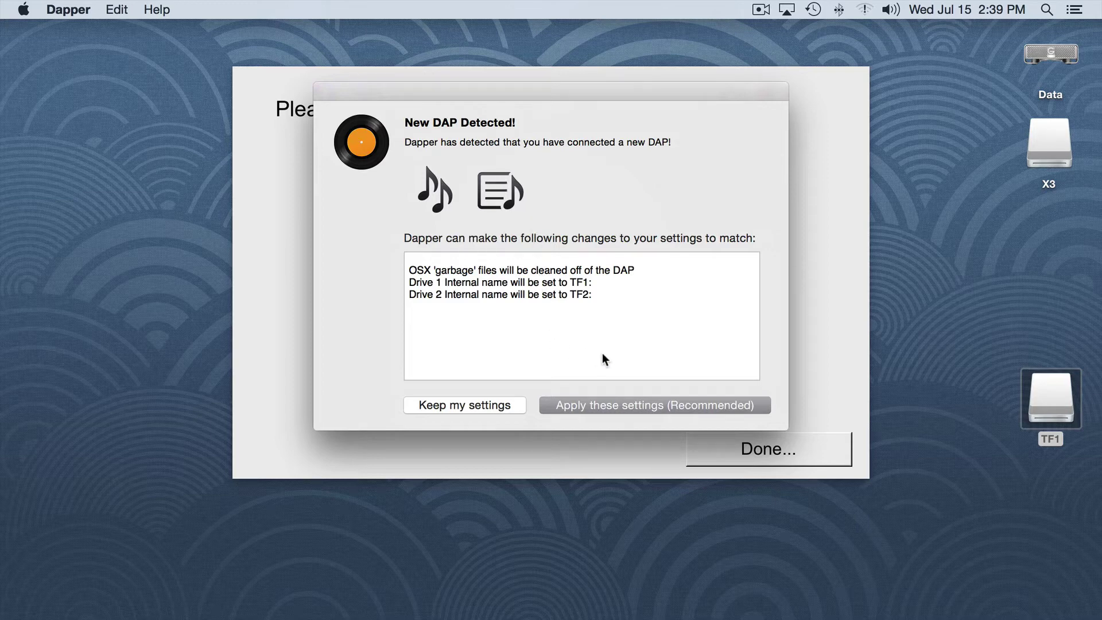
pyautogui.click(617, 406)
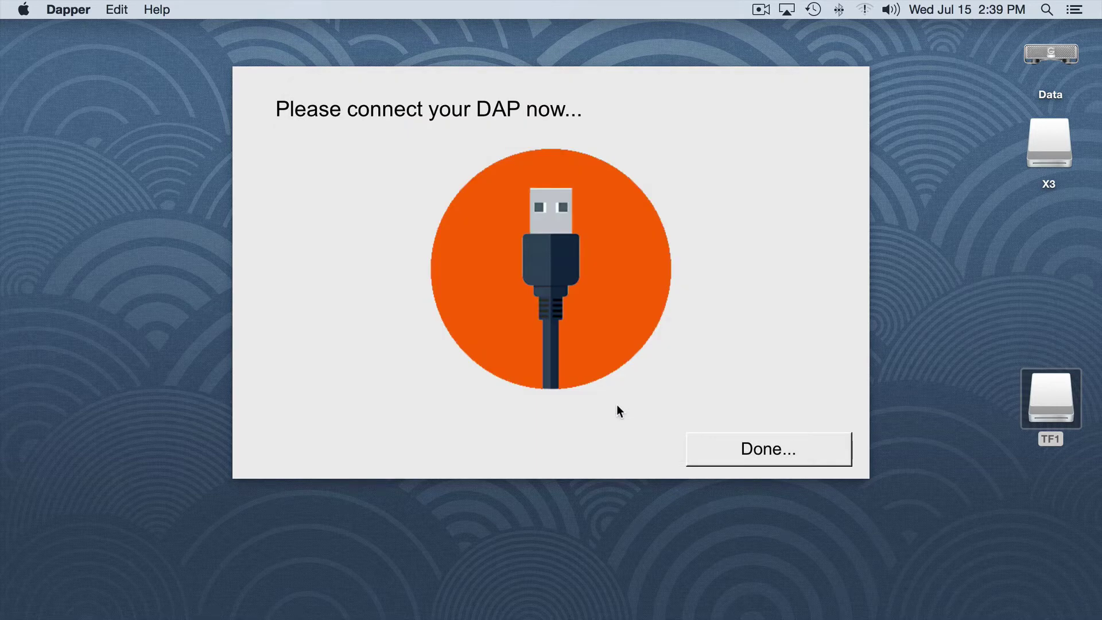
# - Confirm the DAP is connected and choose X3 as its primary drive
pyautogui.click(746, 452)
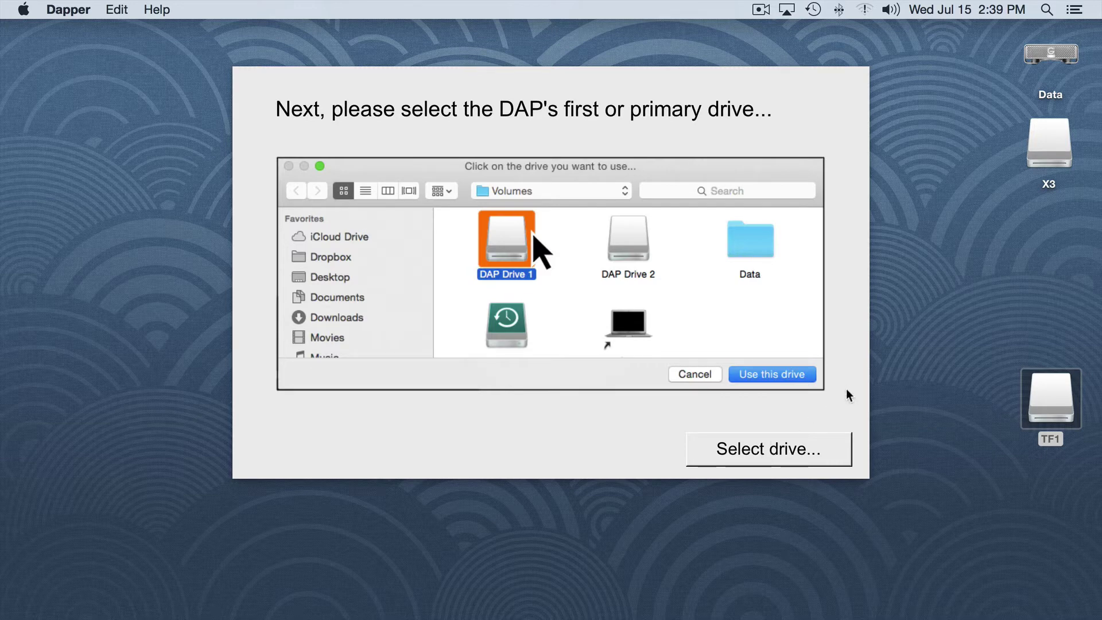
pyautogui.click(787, 450)
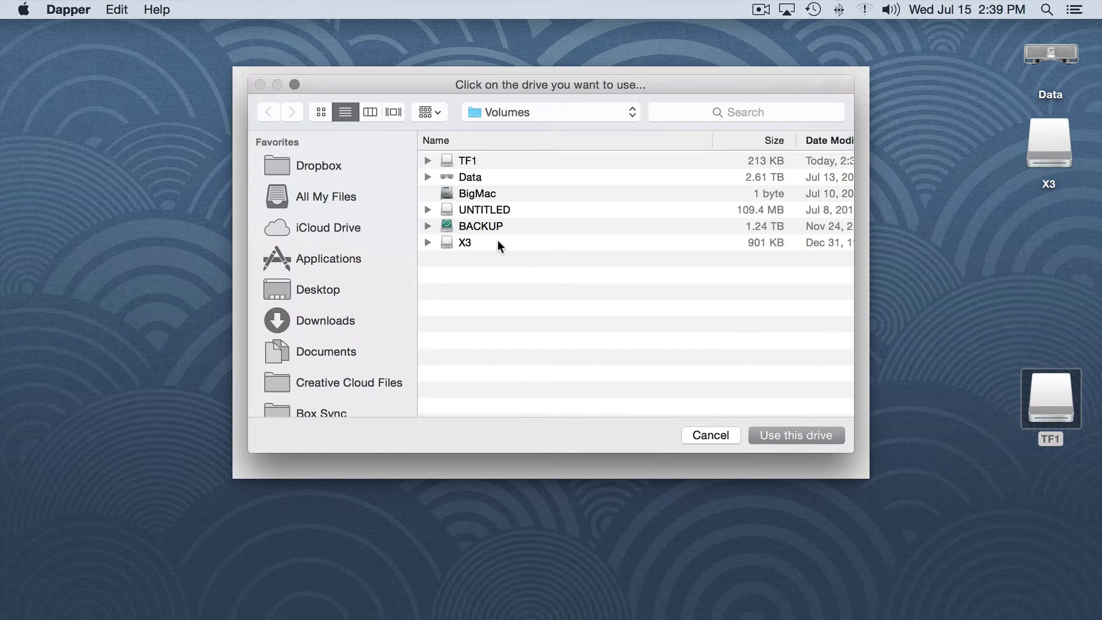
pyautogui.click(466, 243)
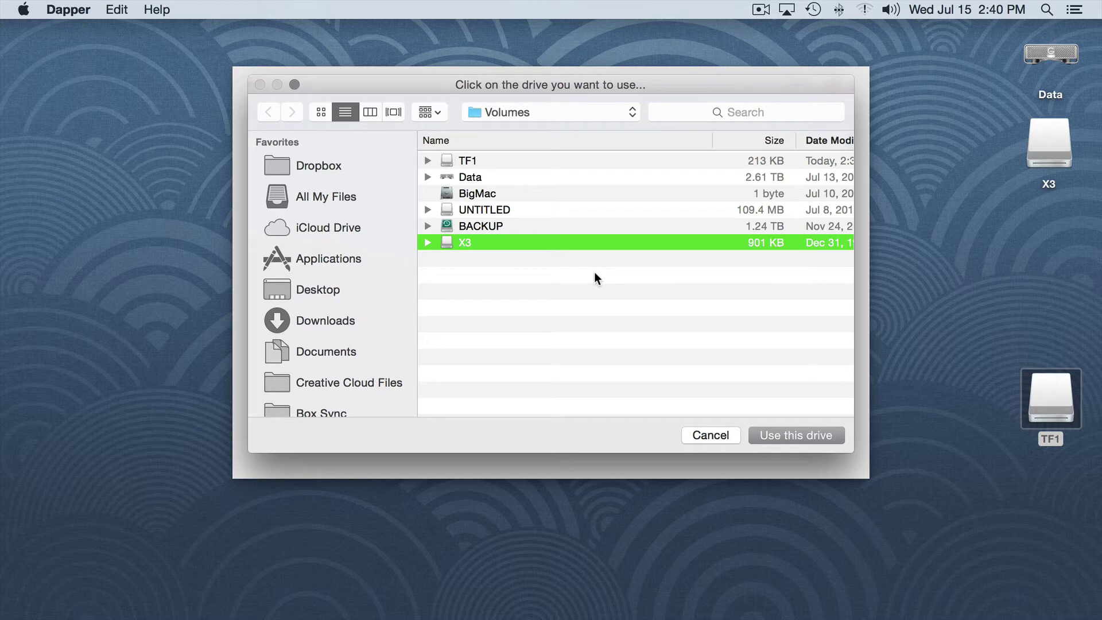
pyautogui.click(784, 437)
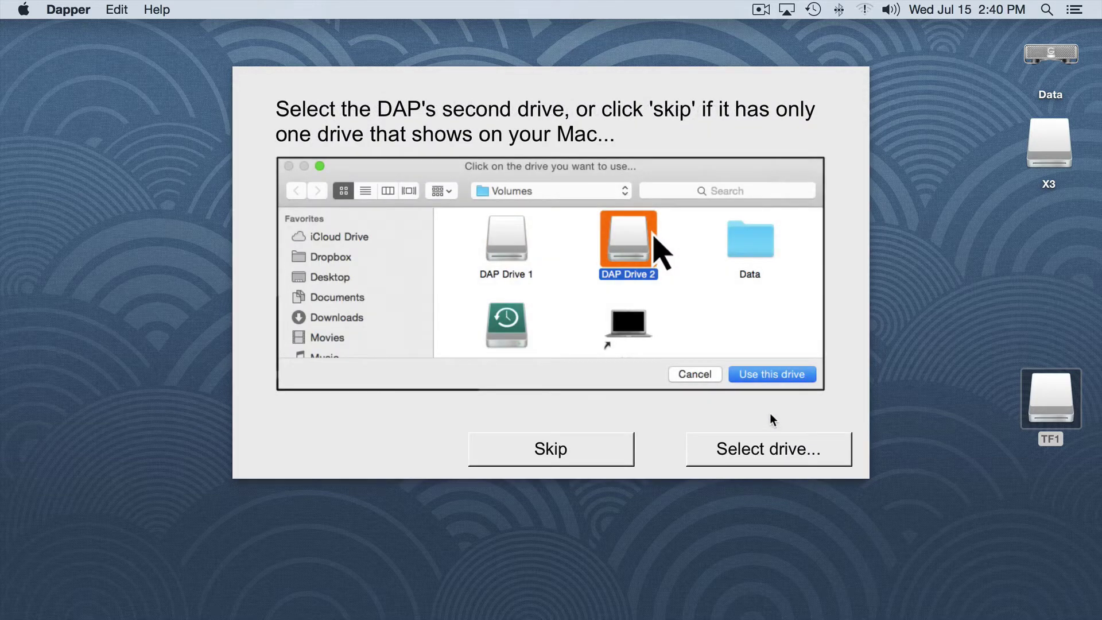
# - Choose TF1 as the DAP's second drive
pyautogui.click(767, 447)
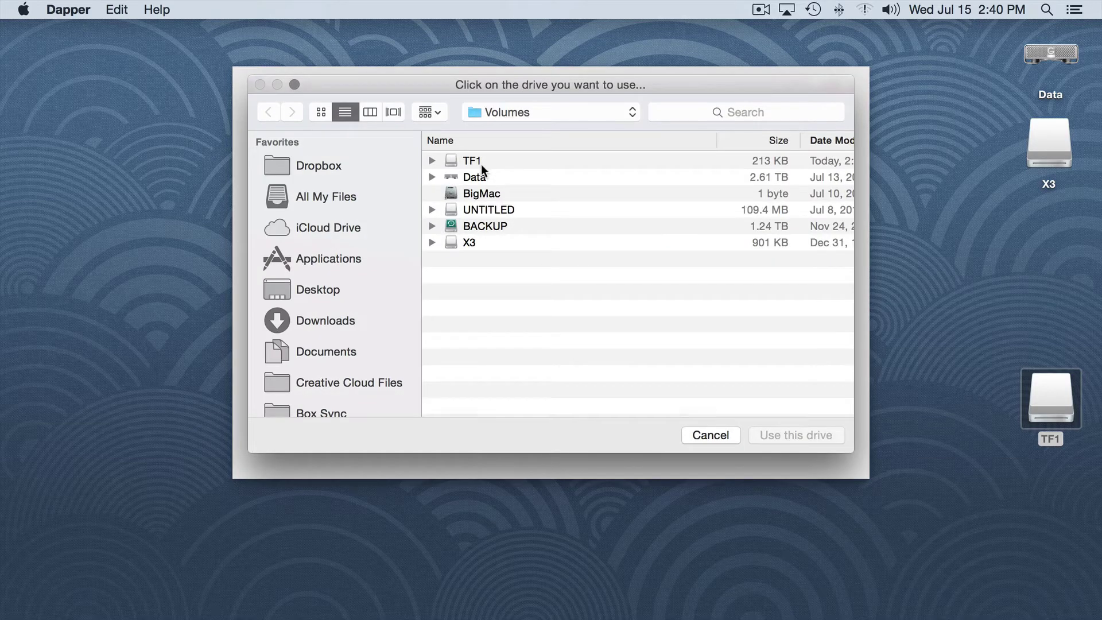
pyautogui.click(478, 162)
pyautogui.click(779, 435)
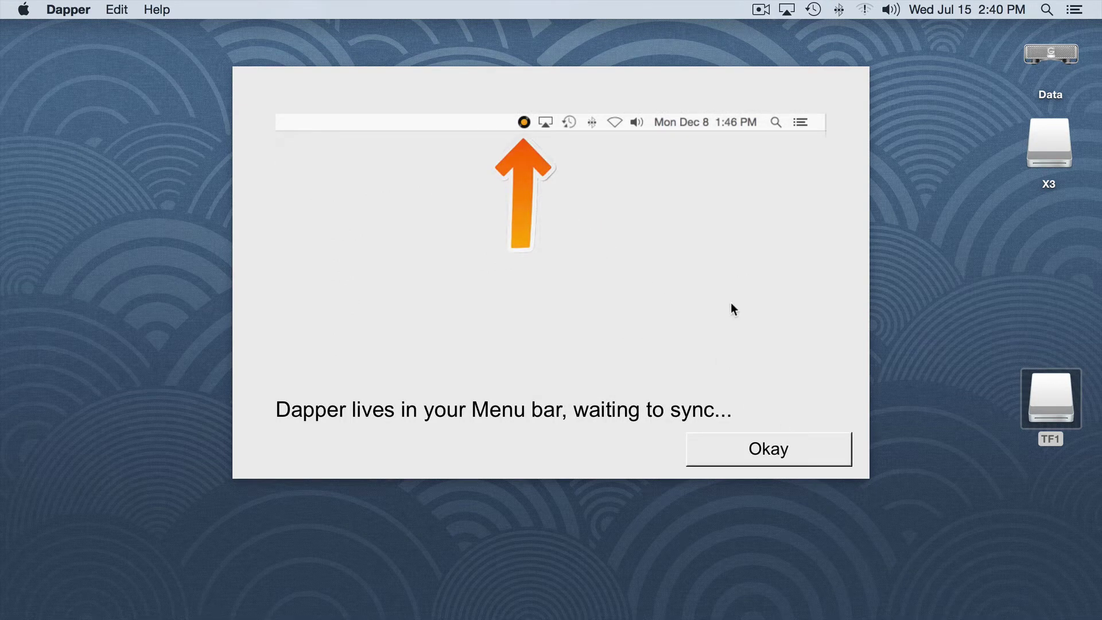
# - Acknowledge the menu bar note and let Dapper also appear in the Dock after a restart
pyautogui.click(776, 457)
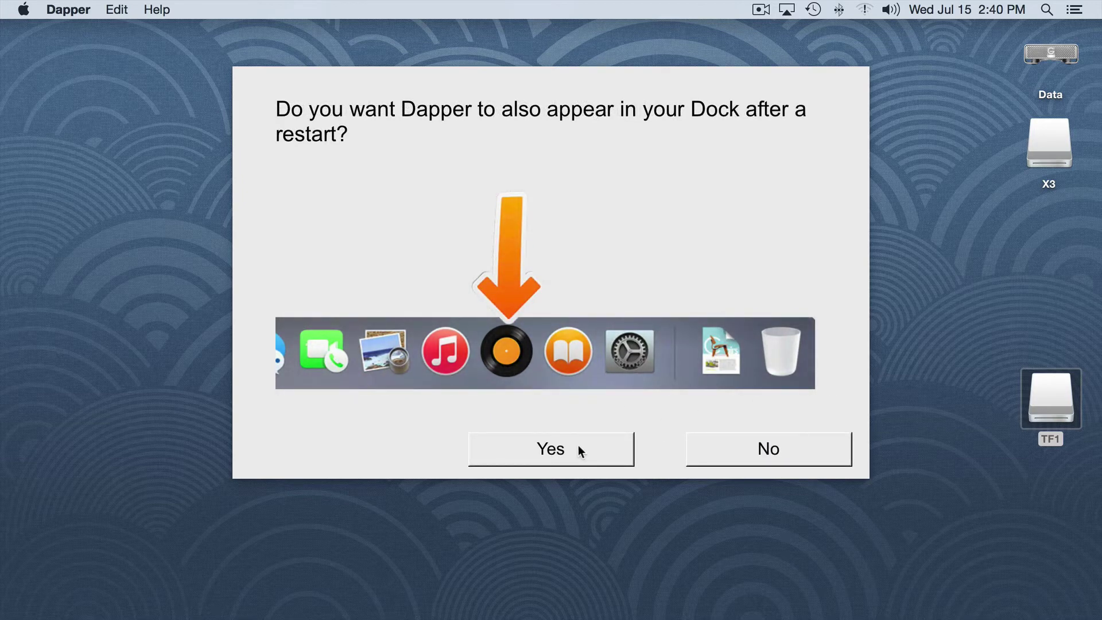
pyautogui.click(577, 445)
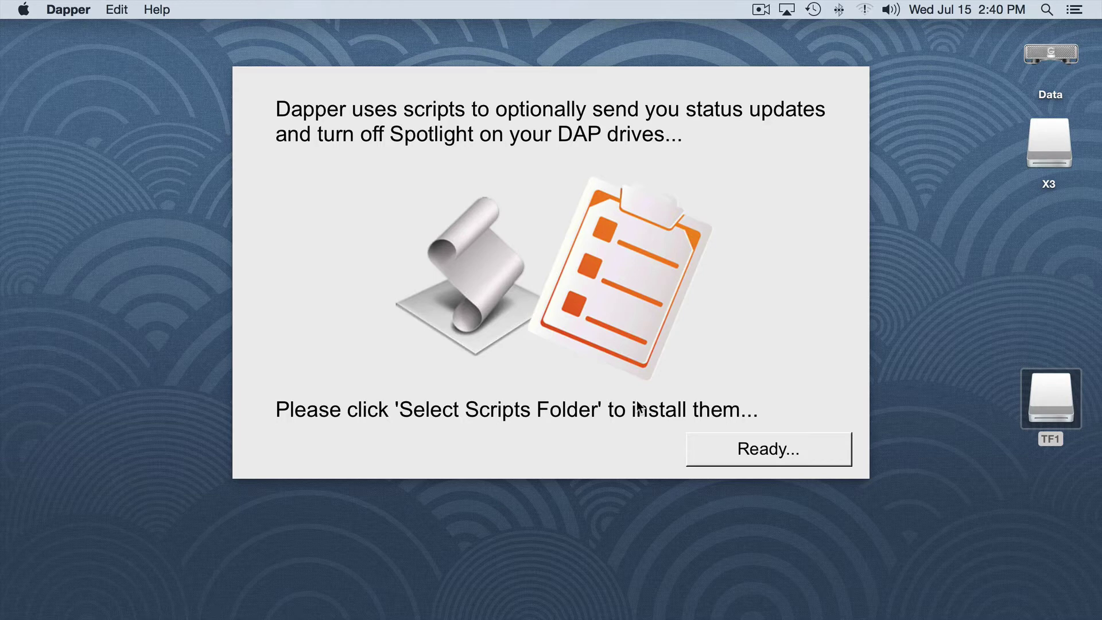
# - Install the Dapper scripts into the com.map-pin.Dapper scripts folder and acknowledge the installation
pyautogui.click(766, 452)
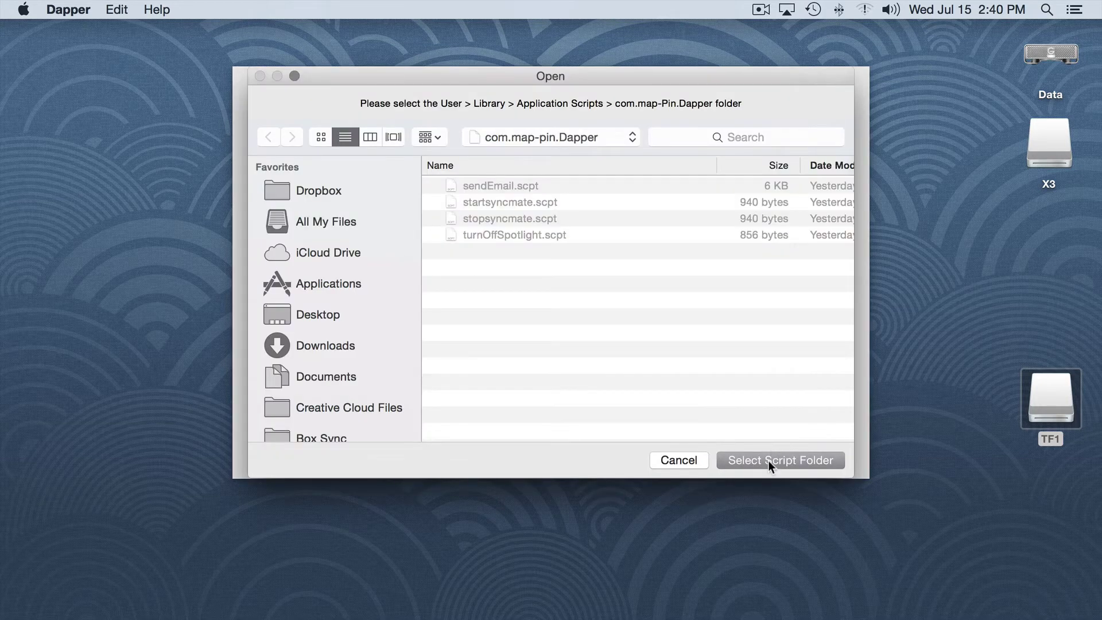
pyautogui.click(768, 460)
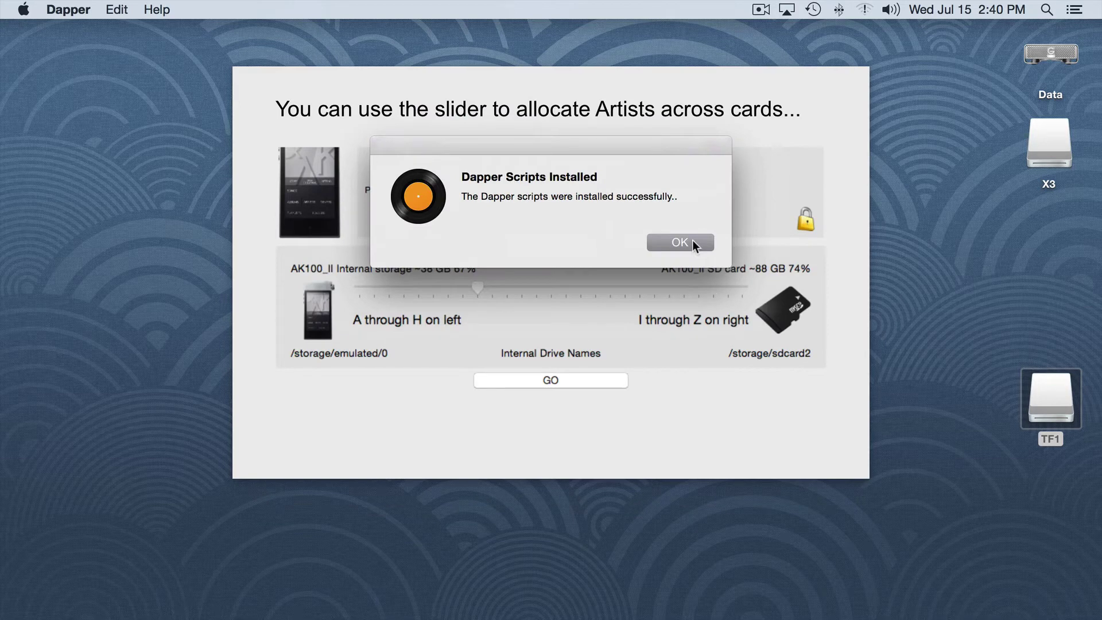
pyautogui.click(692, 241)
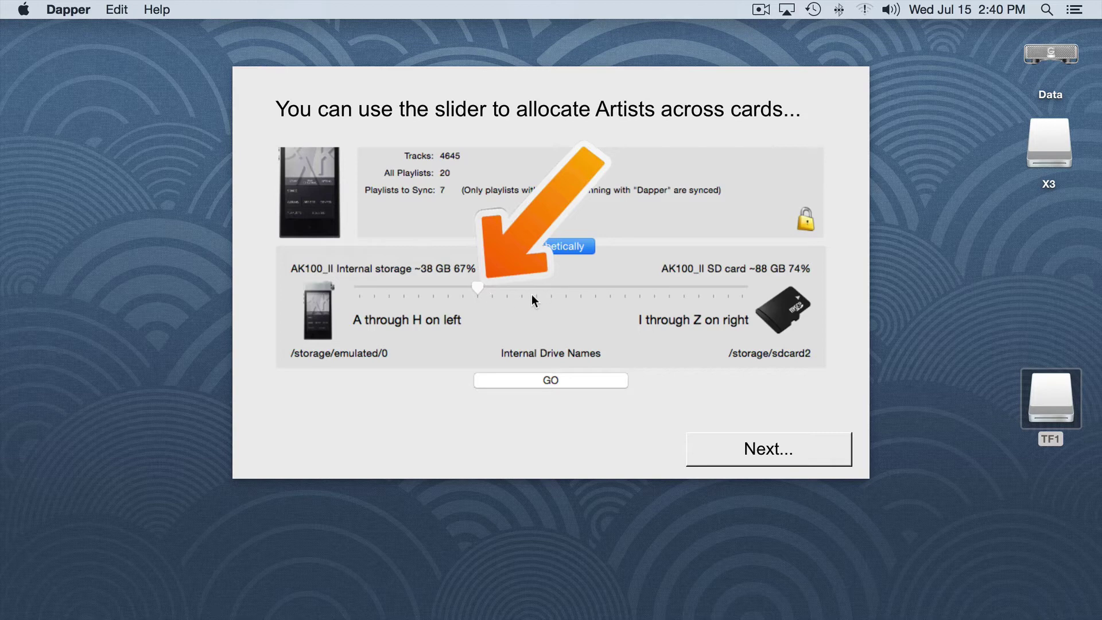
# - Finish the setup guide's pages on artist allocation, locking settings and syncing, and reposition Dapper's main window higher on the desktop
pyautogui.click(785, 440)
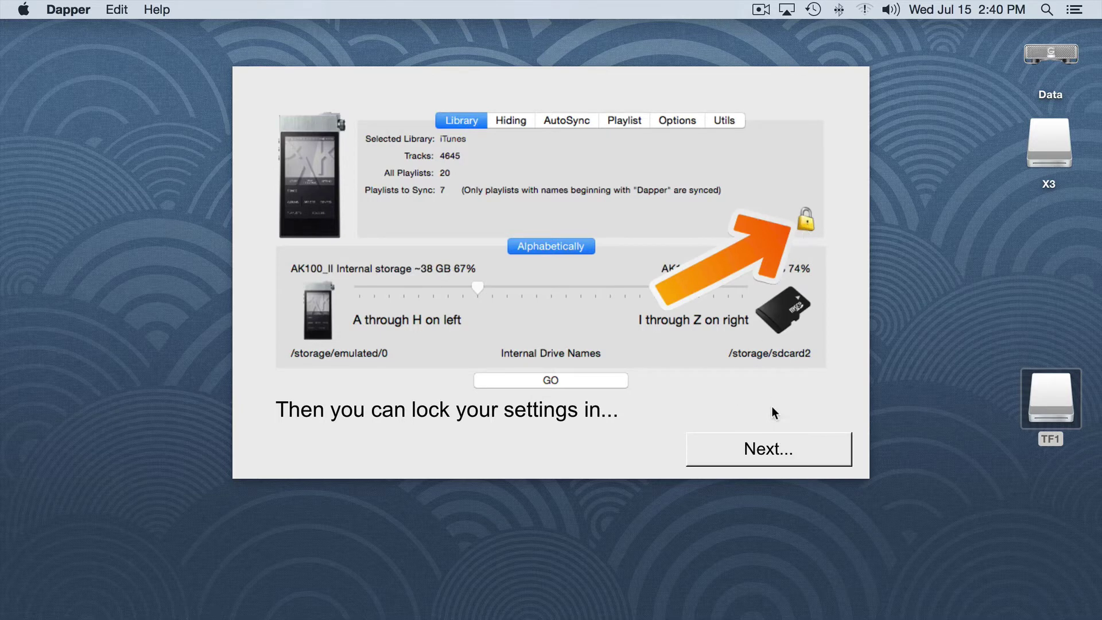
pyautogui.click(764, 446)
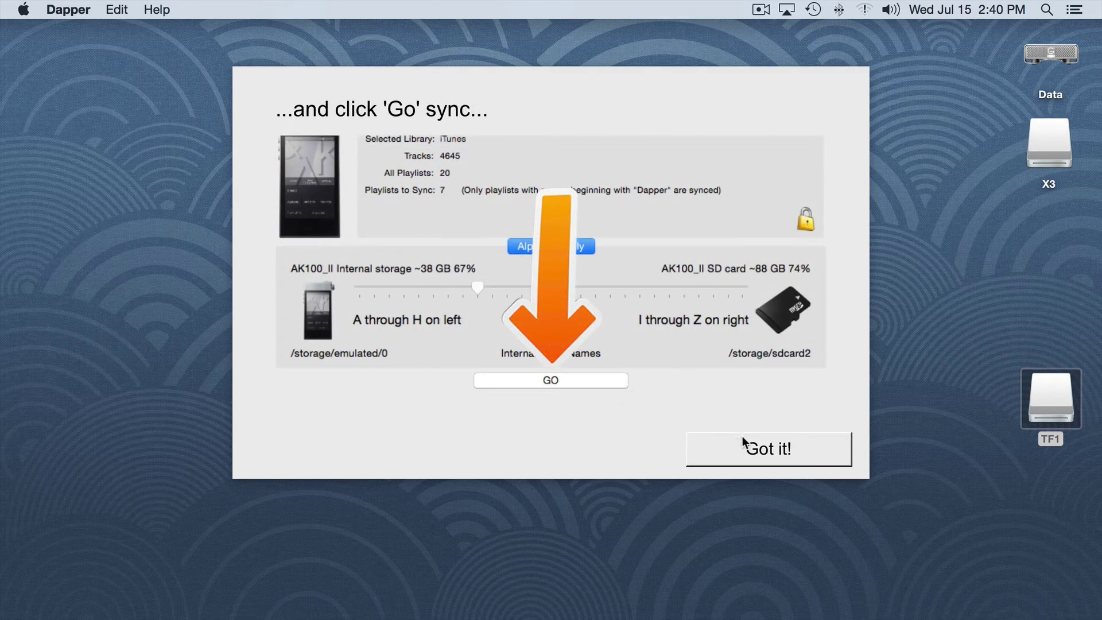
pyautogui.click(756, 453)
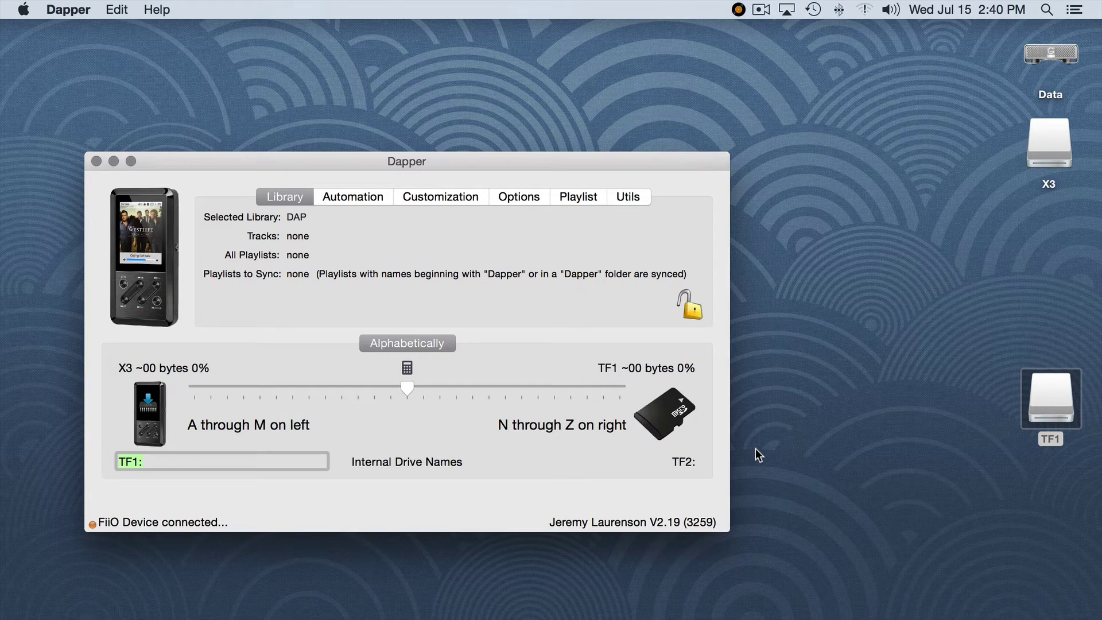
pyautogui.moveTo(658, 154); pyautogui.dragTo(680, 68)
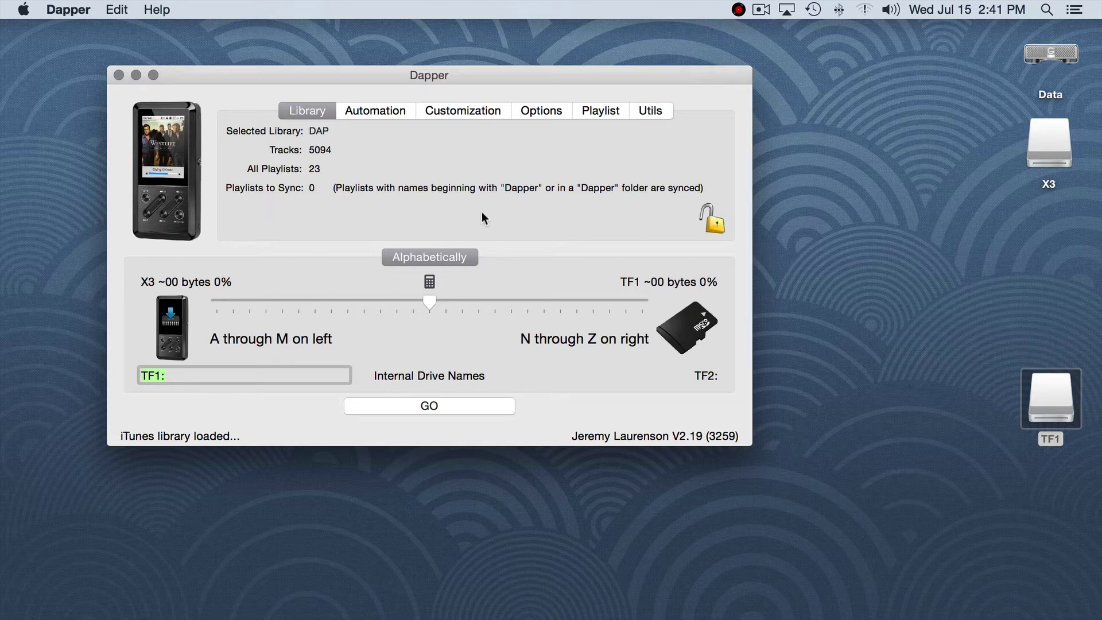
# - Switch to iTunes and look through the existing playlist folders
pyautogui.moveTo(525, 574)
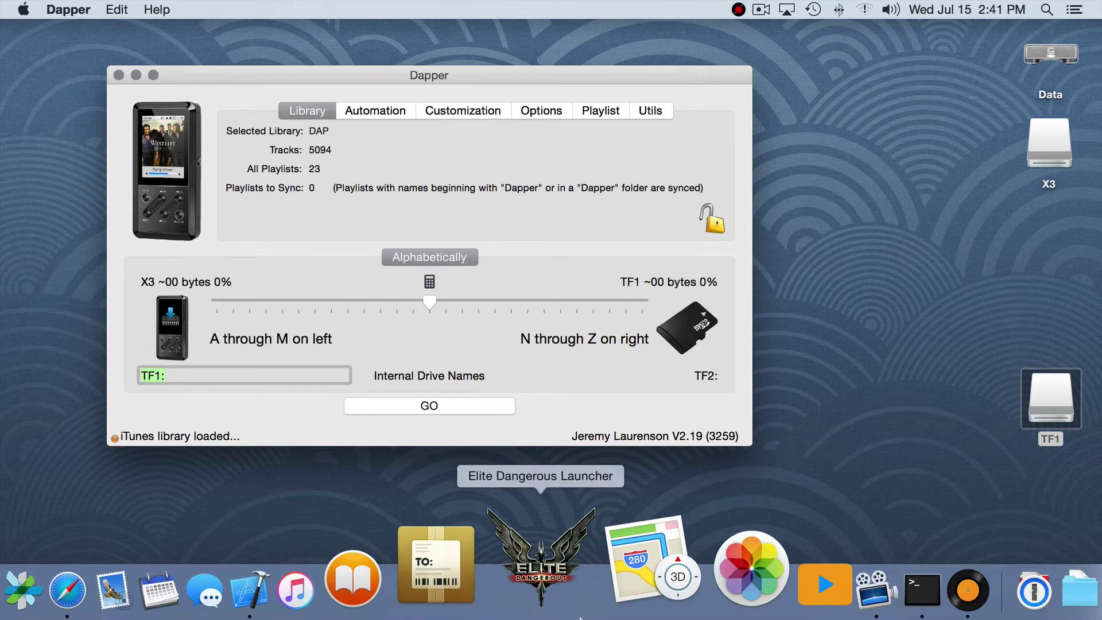
pyautogui.click(441, 577)
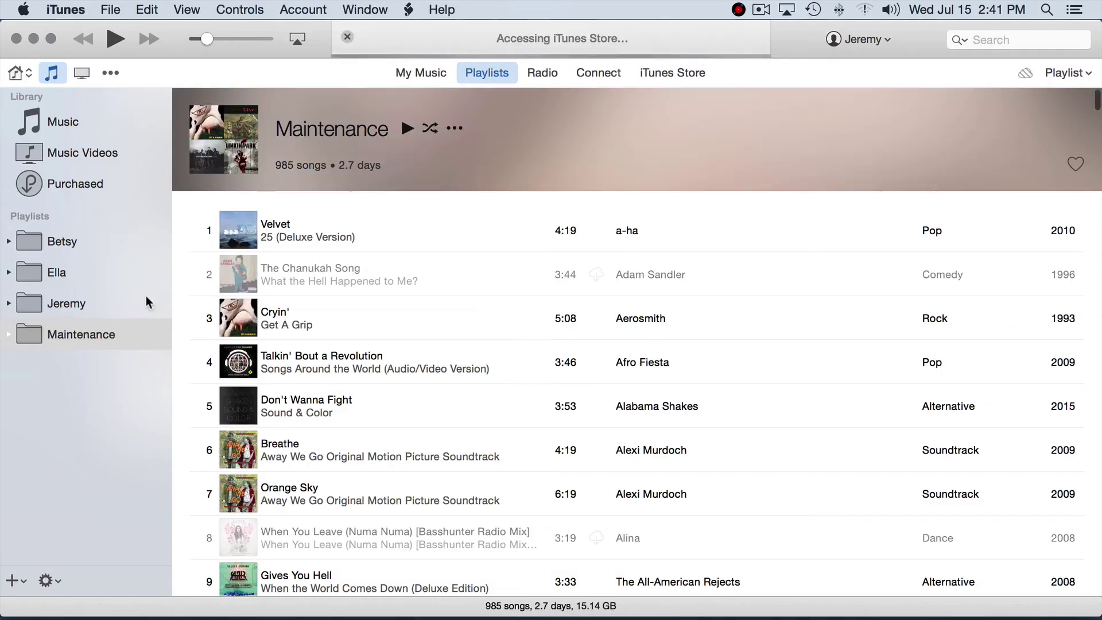
pyautogui.click(67, 246)
pyautogui.click(67, 279)
pyautogui.click(71, 303)
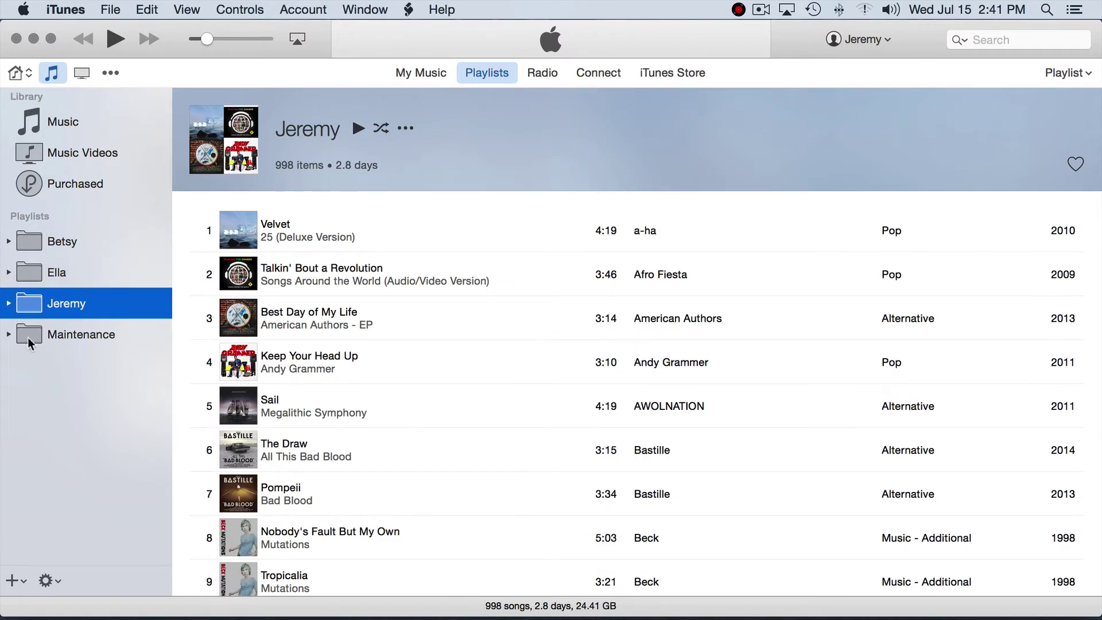
pyautogui.click(30, 342)
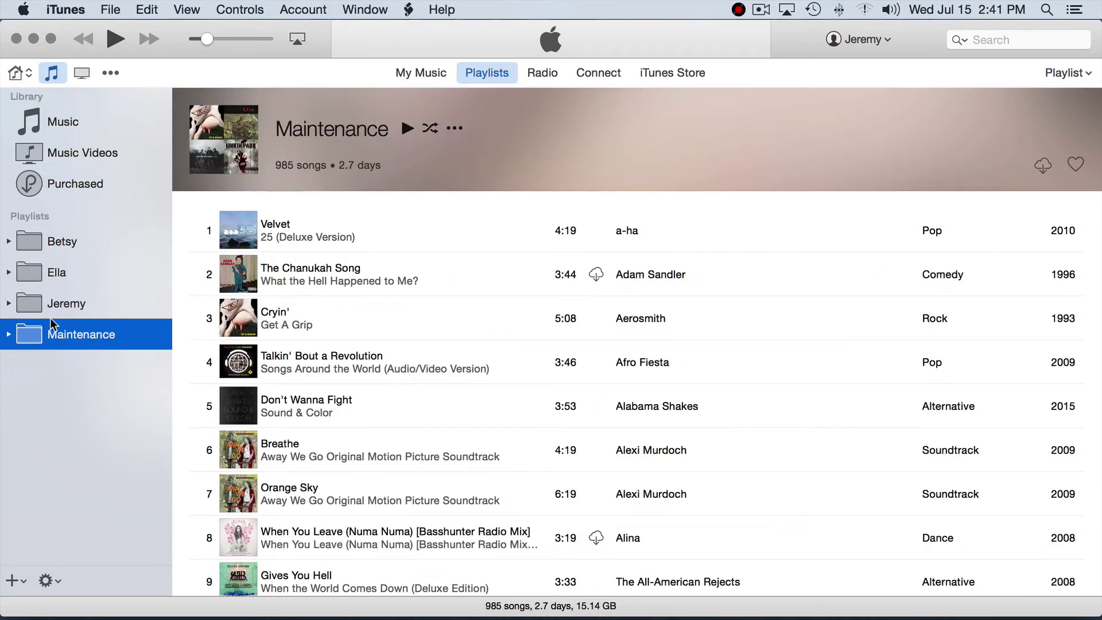
# - Create a playlist folder named Dapper and move it out of the Maintenance folder to the top level of the playlists
pyautogui.click(21, 583)
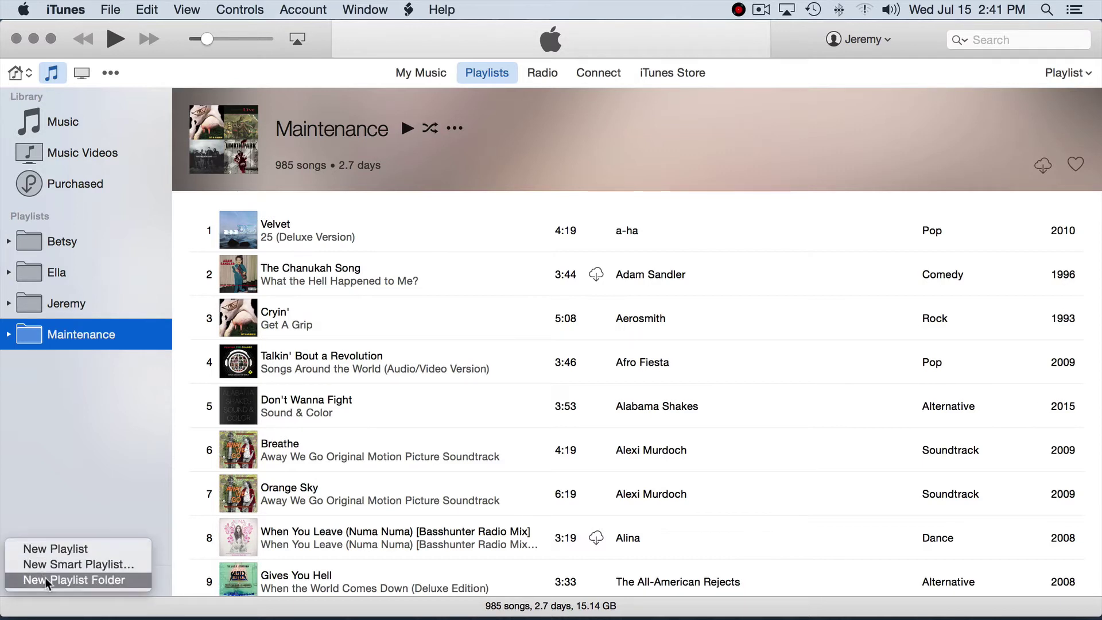
pyautogui.click(46, 576)
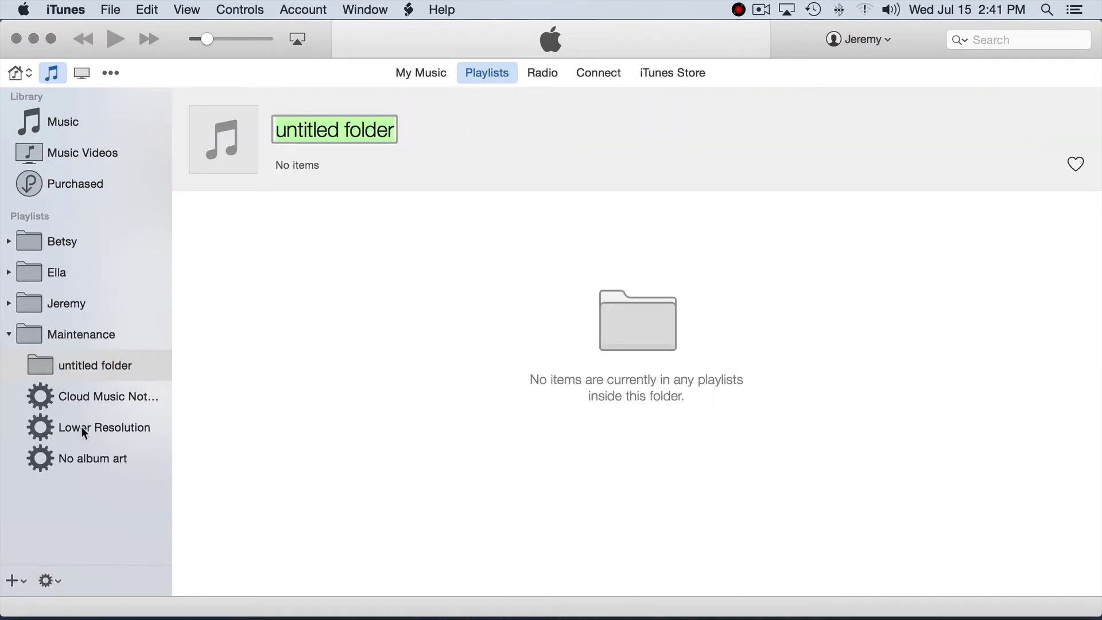
pyautogui.write('Dapper')
pyautogui.press('Return')
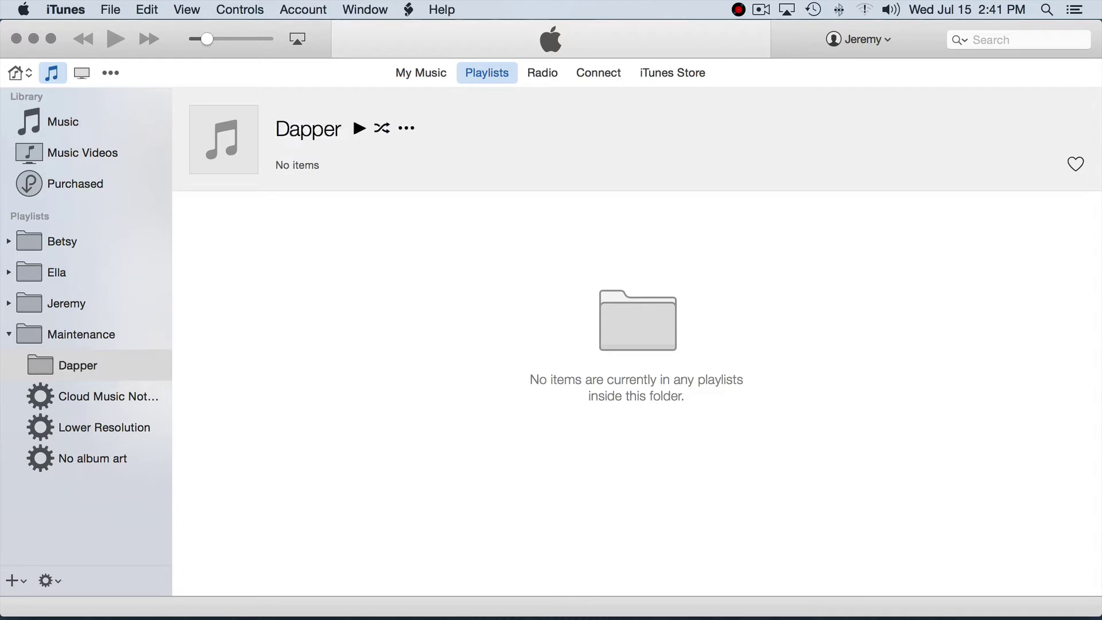
pyautogui.moveTo(43, 365); pyautogui.dragTo(7, 339)
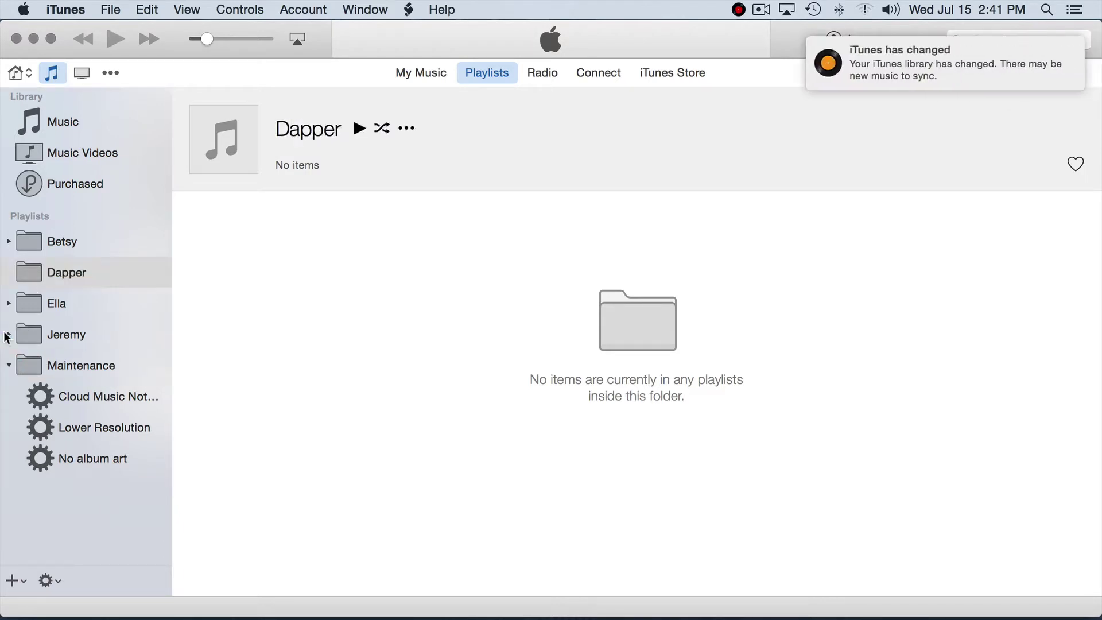
pyautogui.click(81, 276)
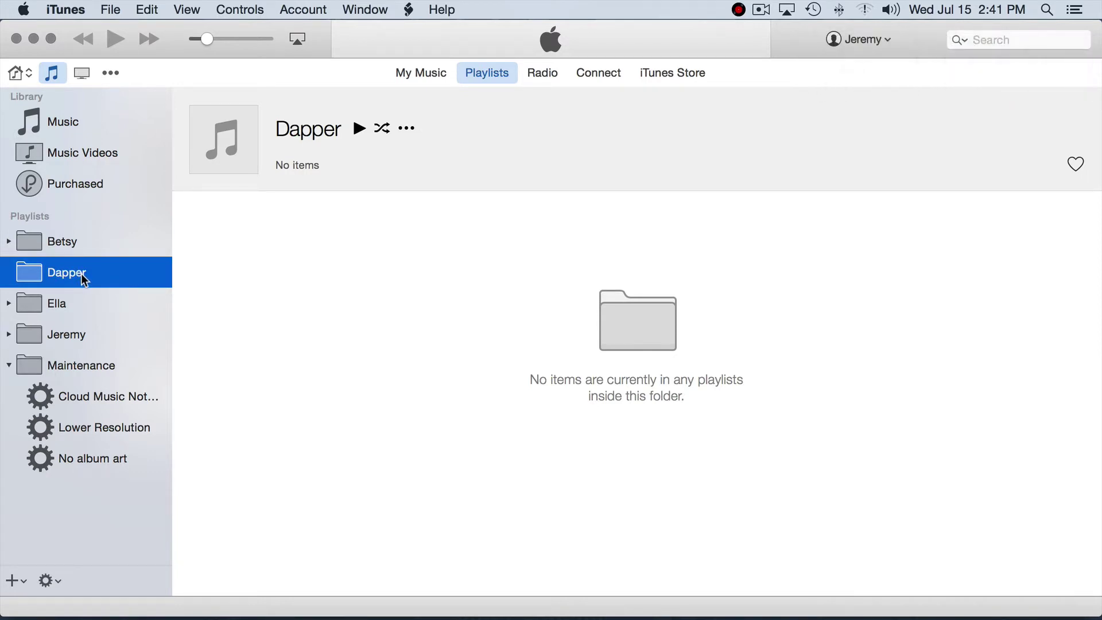
# - Move the workout mix playlist into the Dapper folder and look over the songs in the playlist and the folder
pyautogui.click(9, 334)
pyautogui.moveTo(92, 426); pyautogui.dragTo(74, 271)
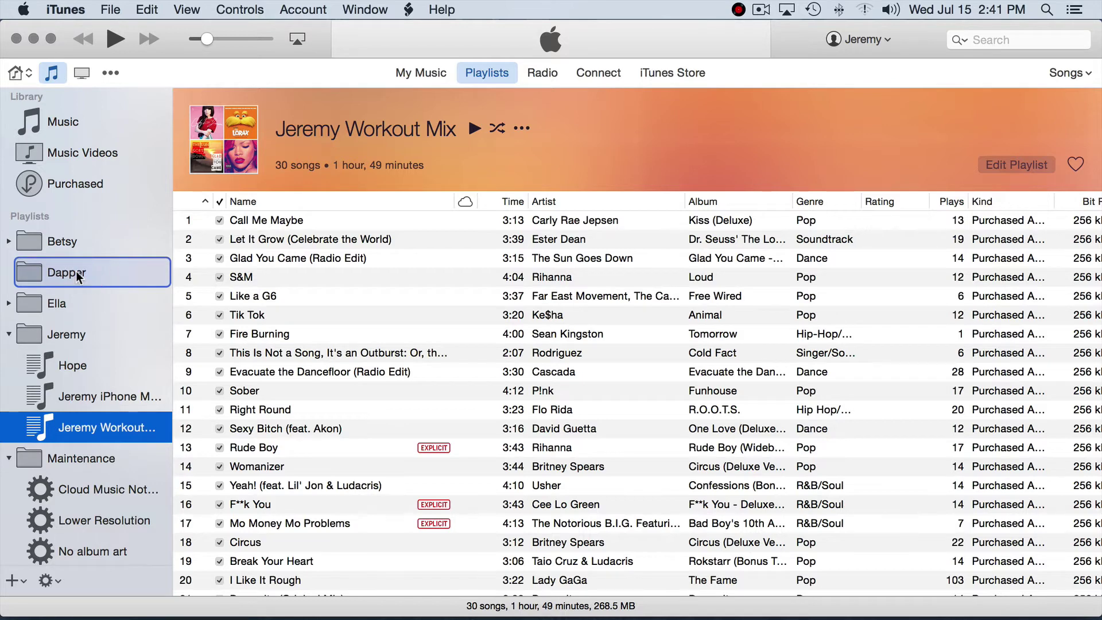
pyautogui.moveTo(76, 271); pyautogui.dragTo(76, 271)
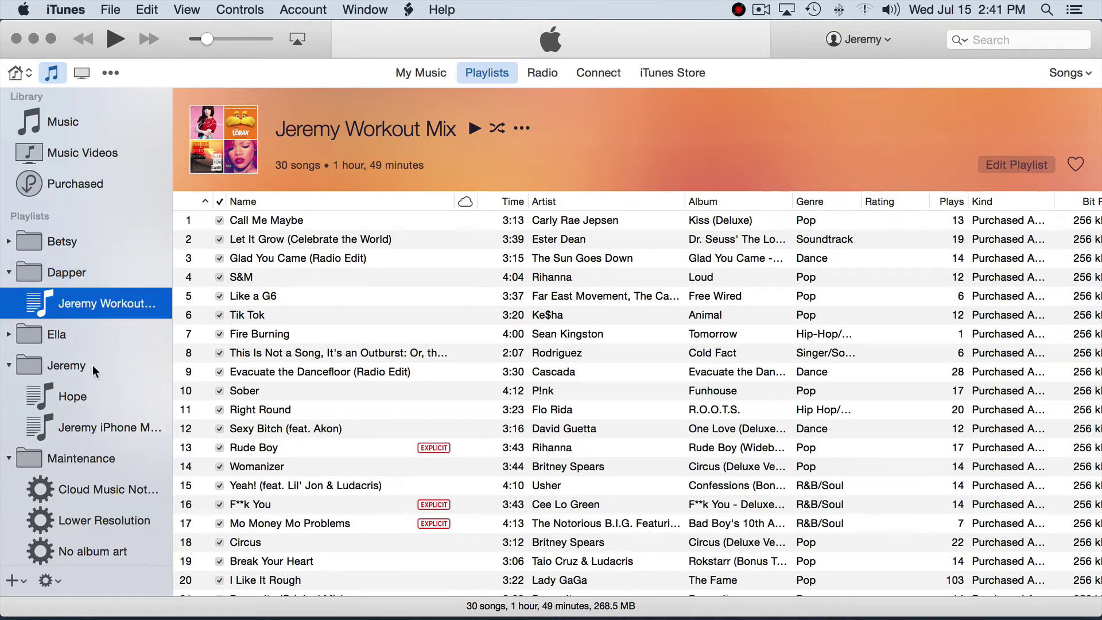
pyautogui.scroll(-5, 232, 368)
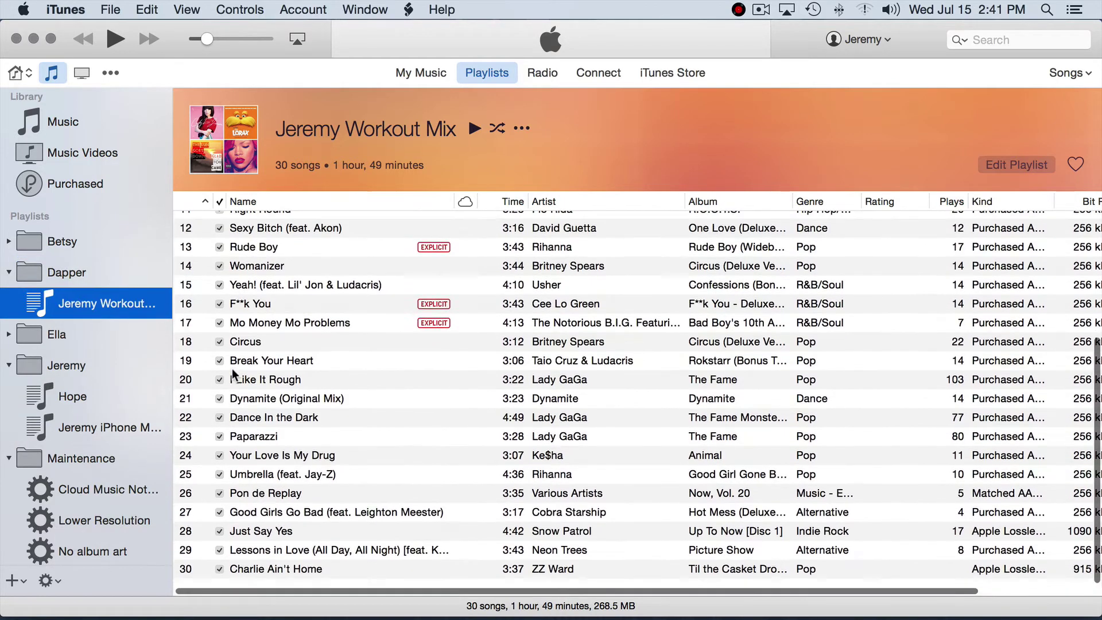
pyautogui.scroll(5, 232, 368)
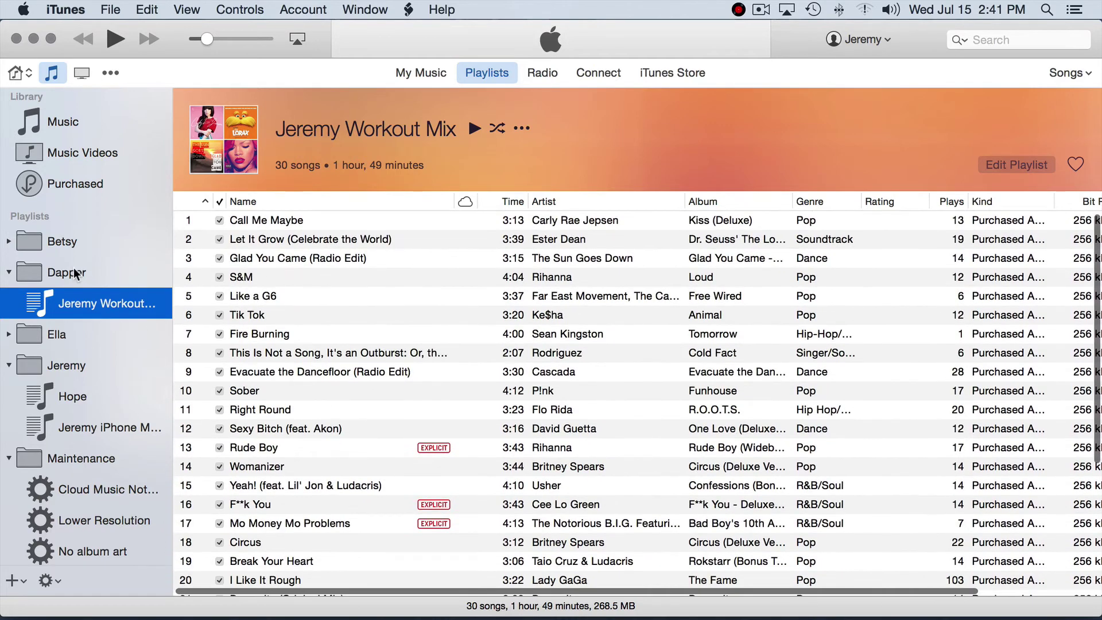
pyautogui.click(76, 273)
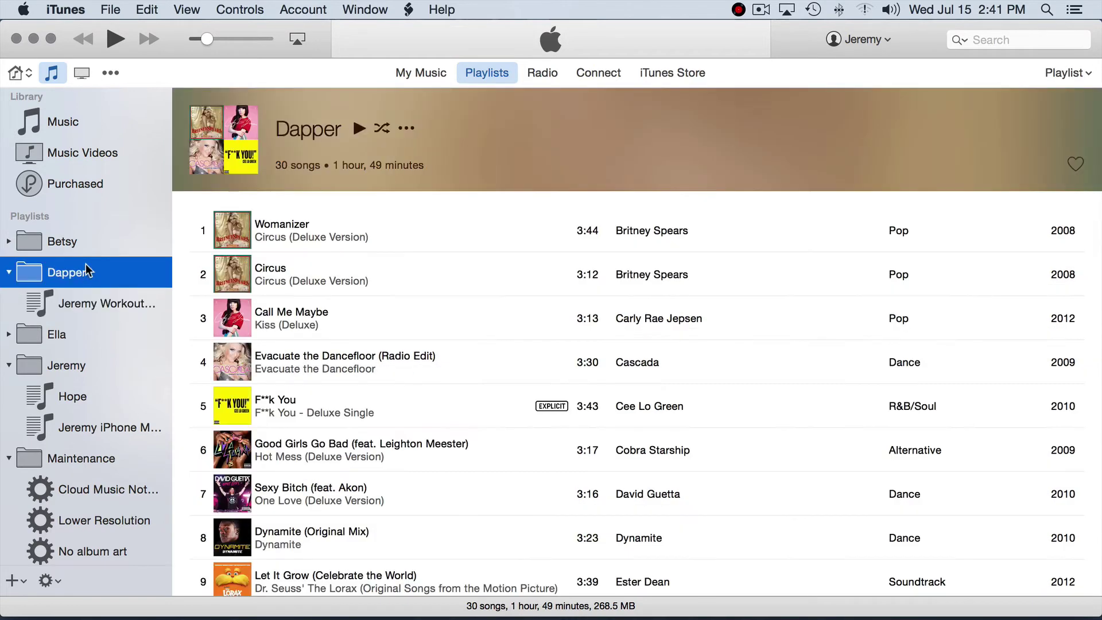
# - Switch to Dapper by showing its main window and start the sync
pyautogui.click(743, 11)
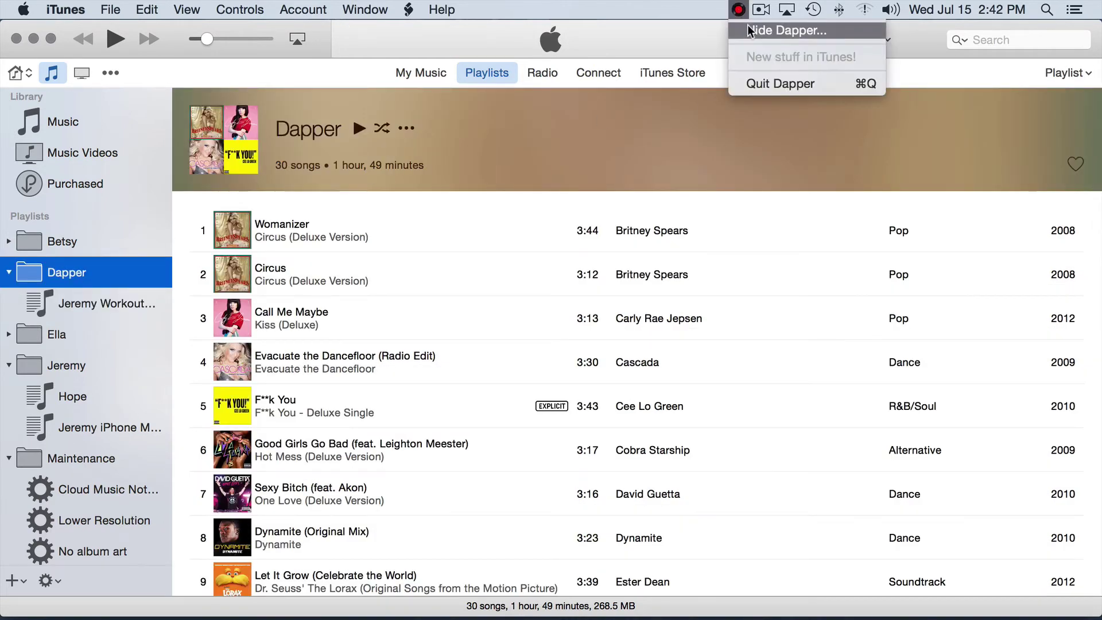
pyautogui.click(745, 30)
pyautogui.click(738, 10)
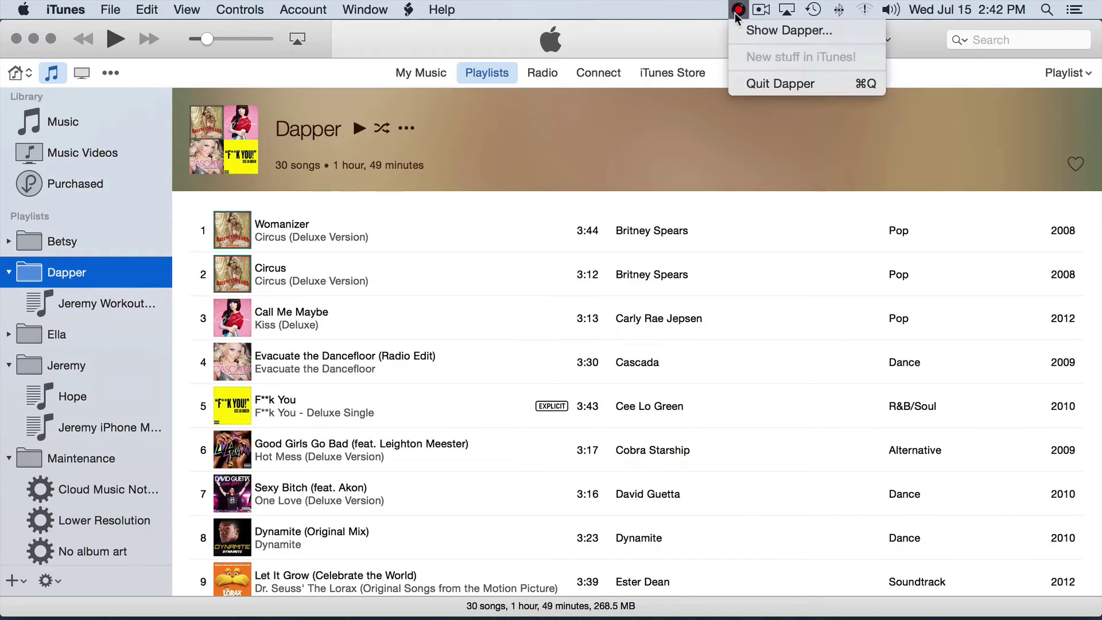
pyautogui.click(746, 30)
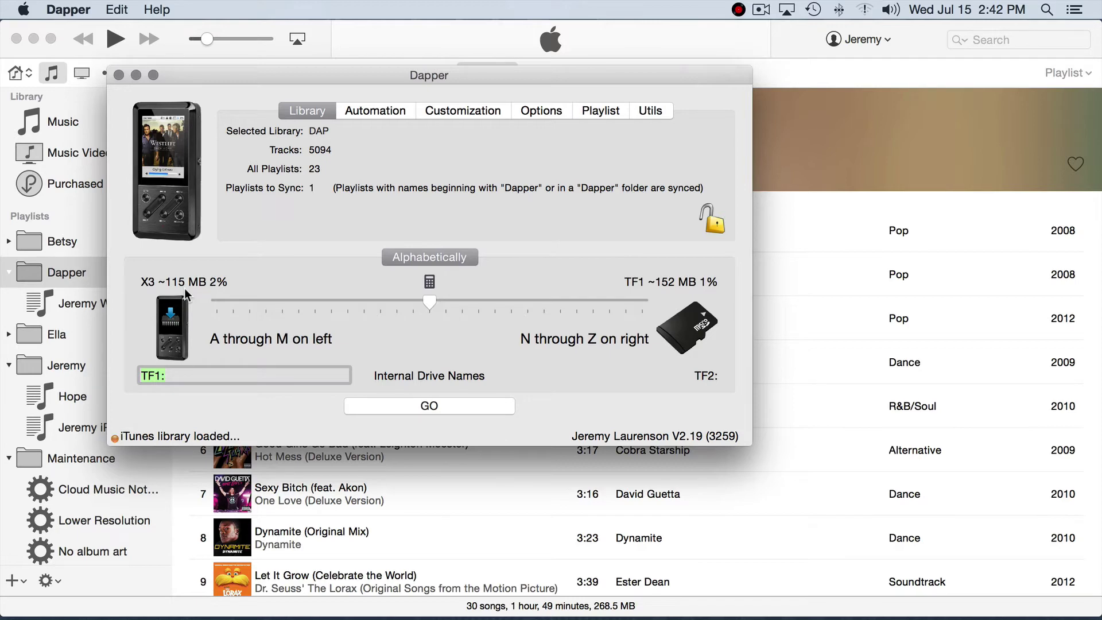
pyautogui.click(443, 406)
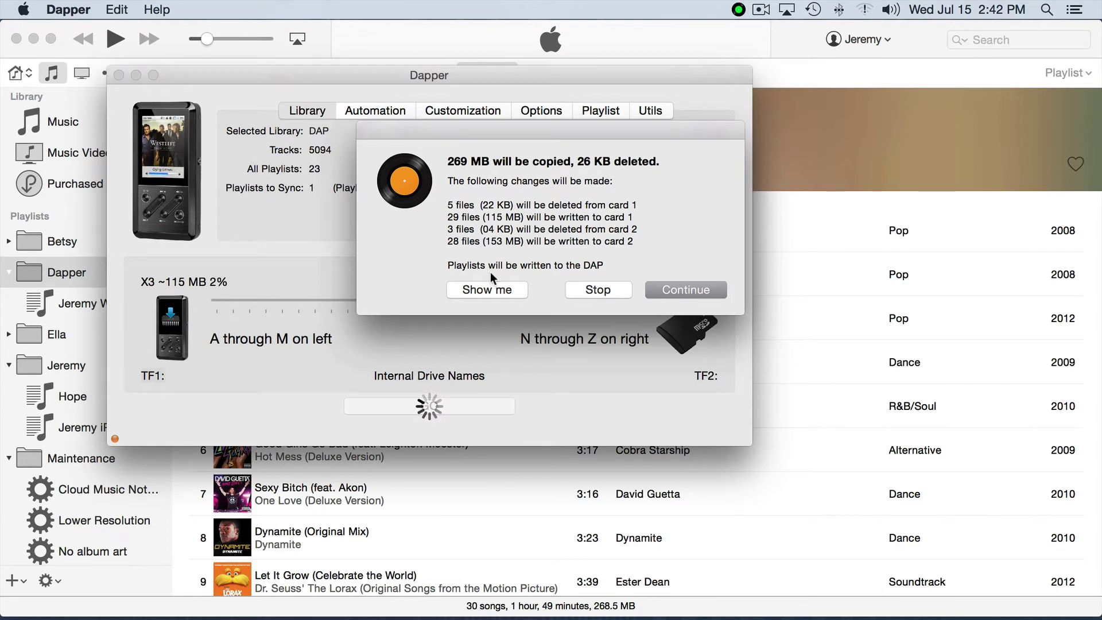
# - Review the detailed list of files to copy and delete, close it and continue with the sync
pyautogui.click(496, 288)
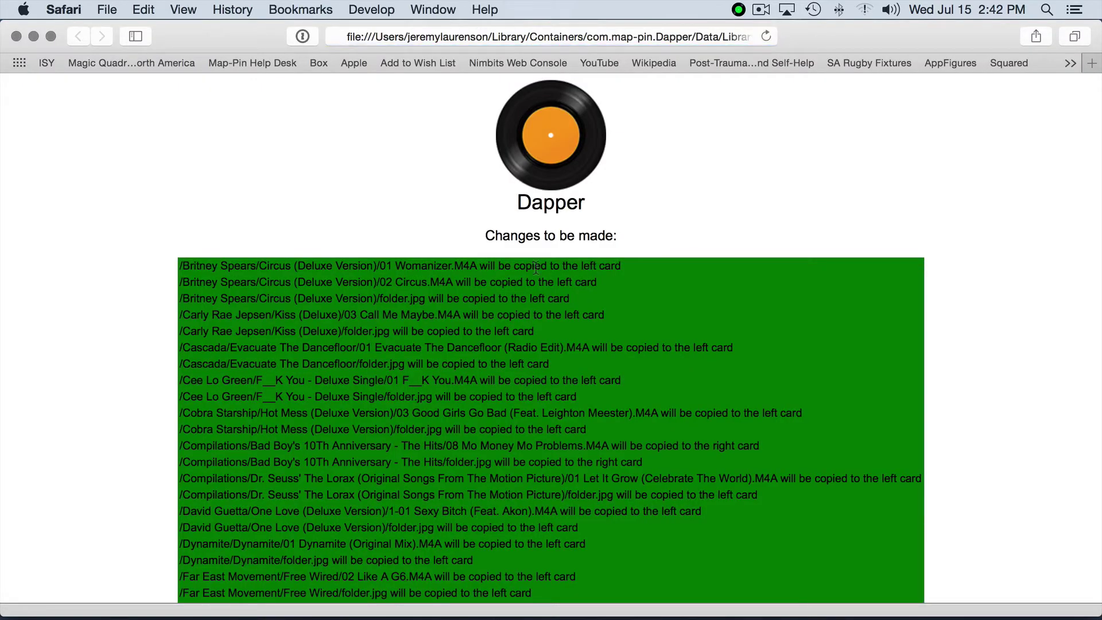
pyautogui.scroll(-10, 535, 269)
pyautogui.scroll(-3, 535, 267)
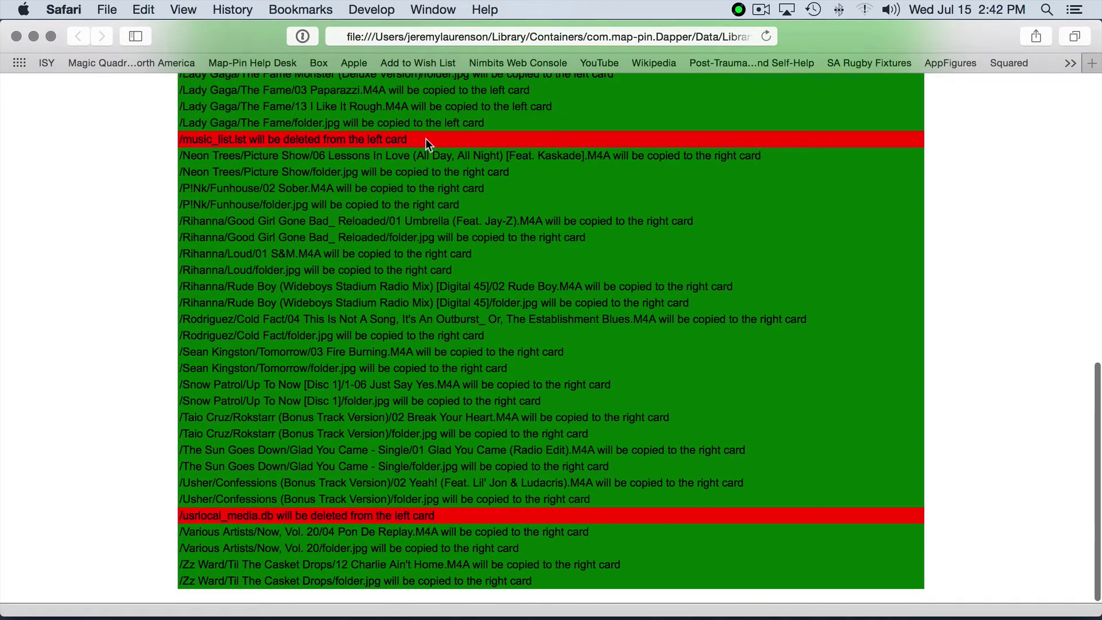
pyautogui.moveTo(425, 139); pyautogui.dragTo(235, 142)
pyautogui.click(195, 144)
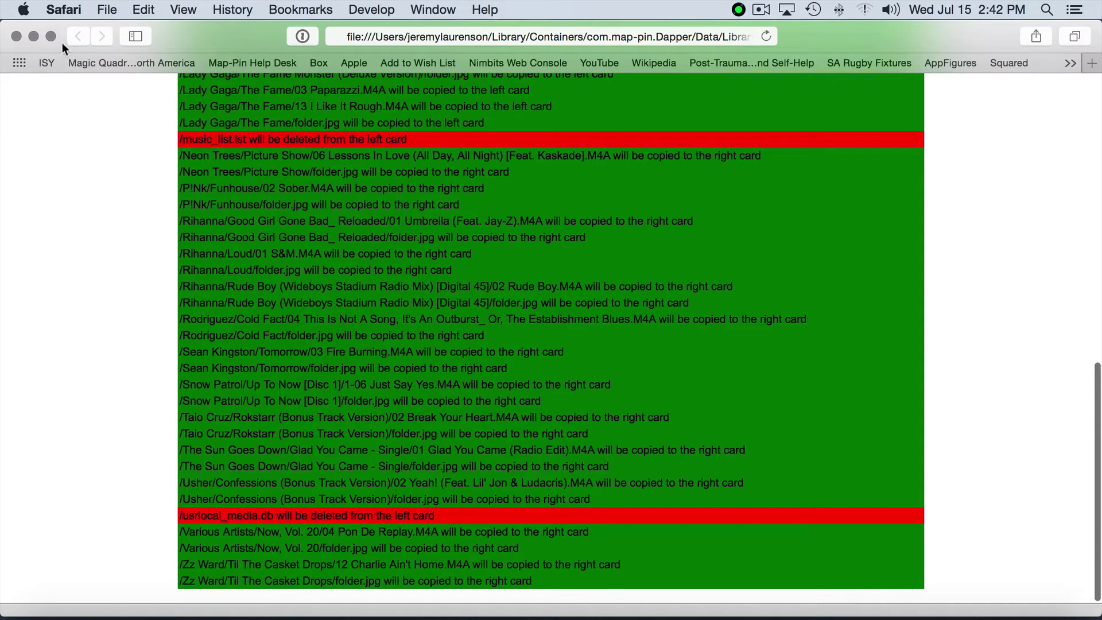
pyautogui.click(16, 36)
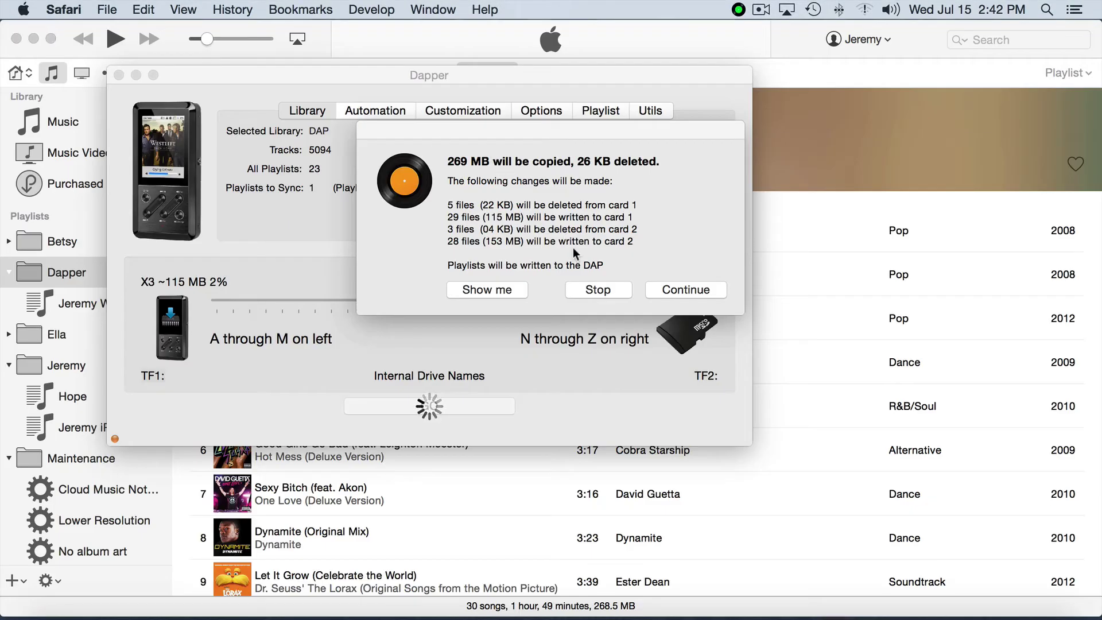
pyautogui.click(686, 288)
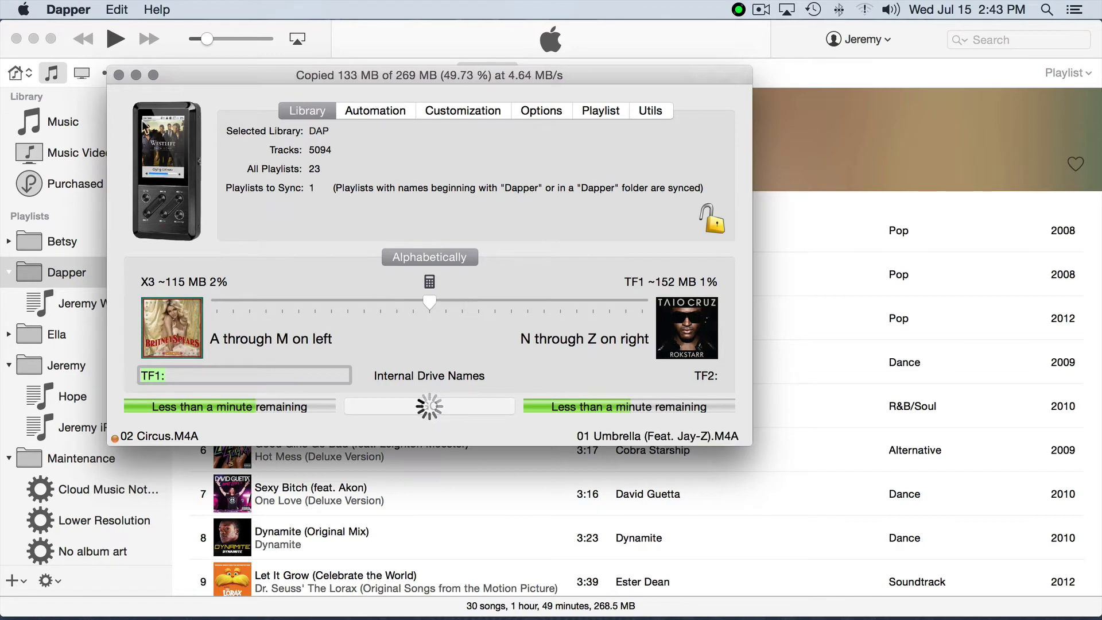
# - Minimize iTunes, open the X3 and TF1 drives in Finder and arrange their windows so both file lists can be seen
pyautogui.click(35, 39)
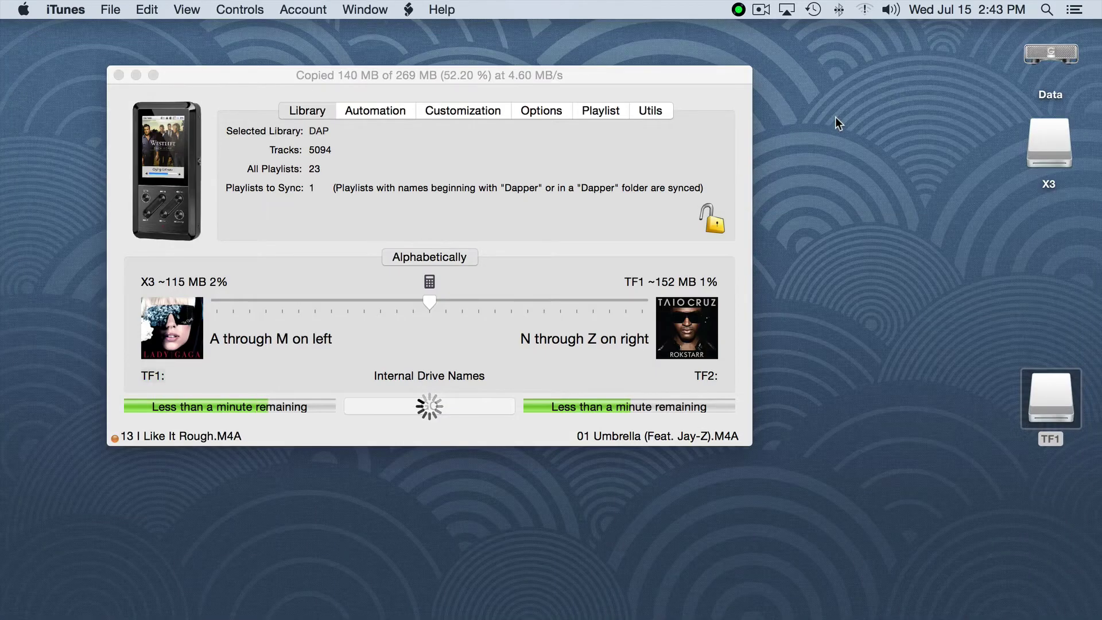
pyautogui.click(1053, 146)
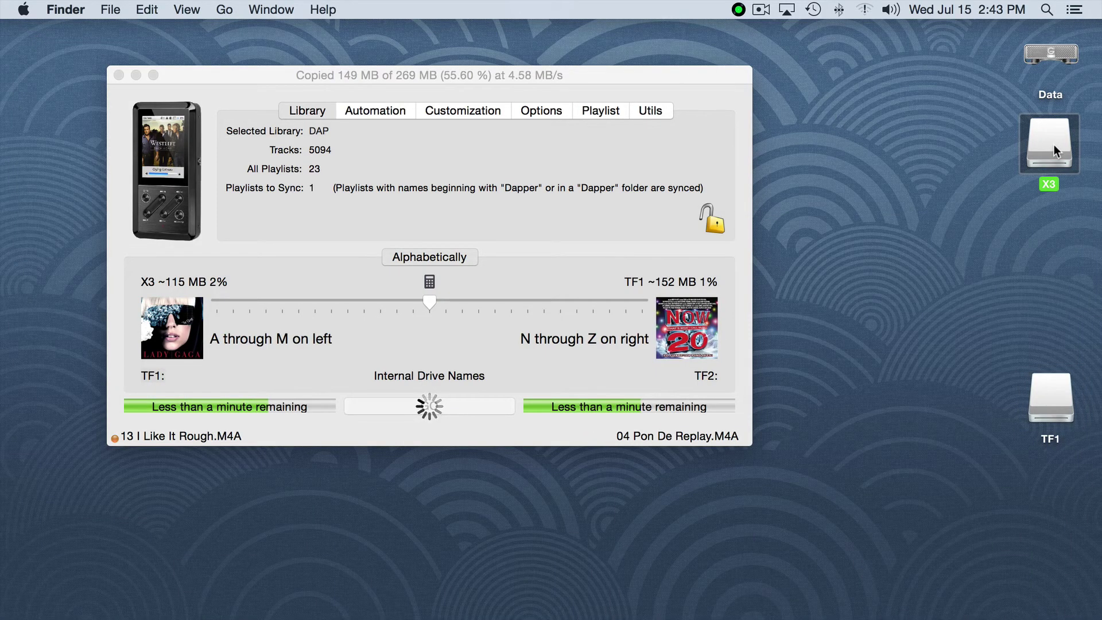
pyautogui.doubleClick(1054, 144)
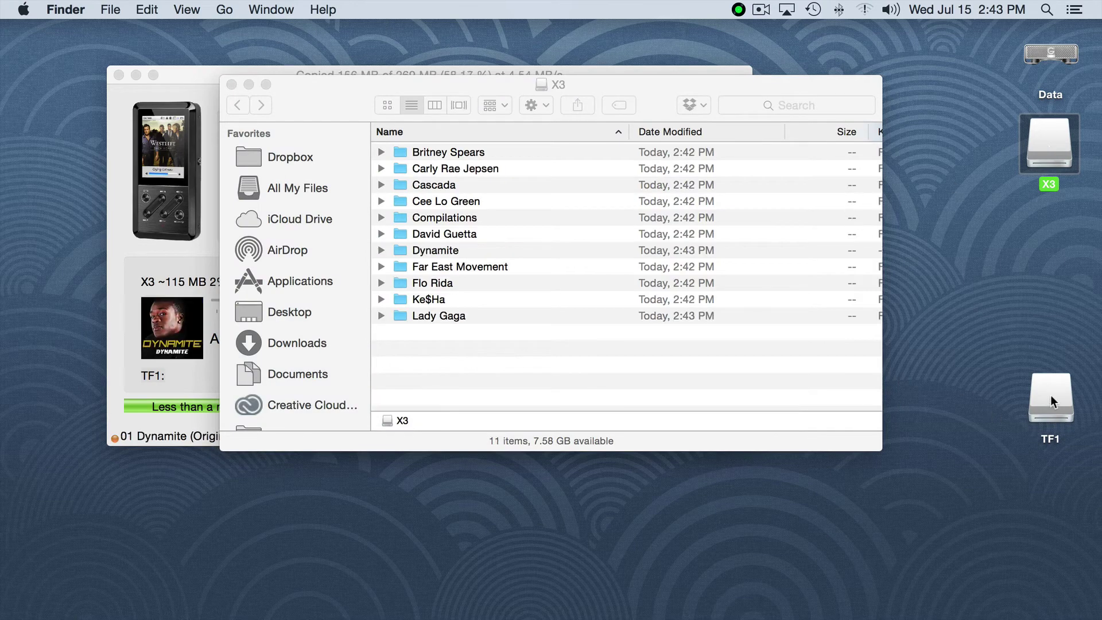
pyautogui.doubleClick(1050, 395)
pyautogui.moveTo(334, 122); pyautogui.dragTo(566, 315)
pyautogui.moveTo(326, 96); pyautogui.dragTo(204, 70)
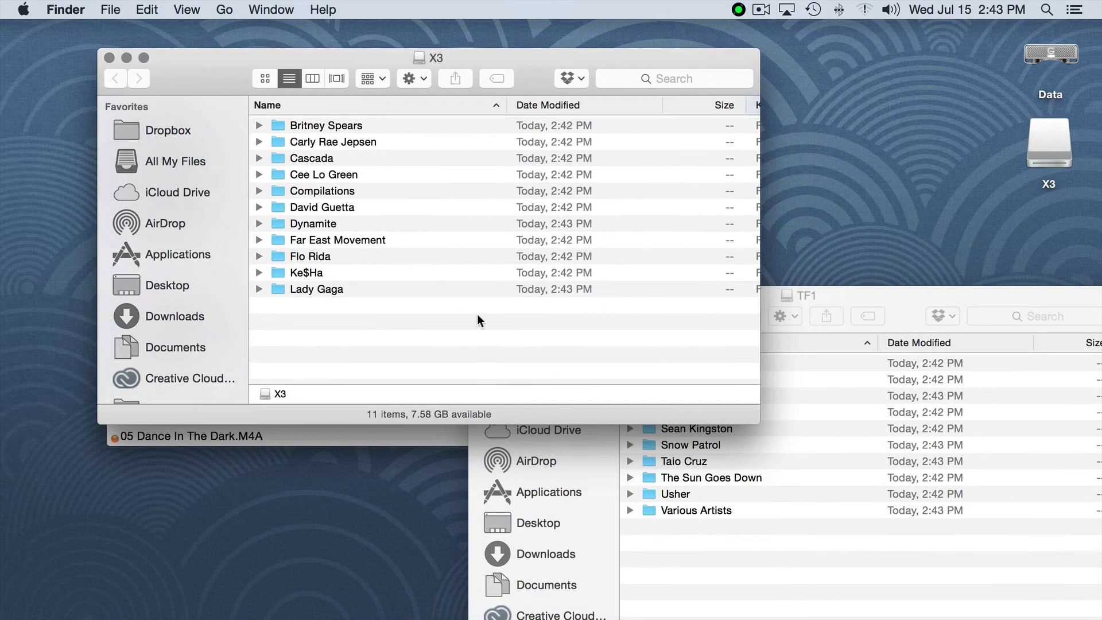
# - Examine the Usher folder and its Confessions album files on the TF1 drive, including folder.jpg, and close the drive's window
pyautogui.click(704, 583)
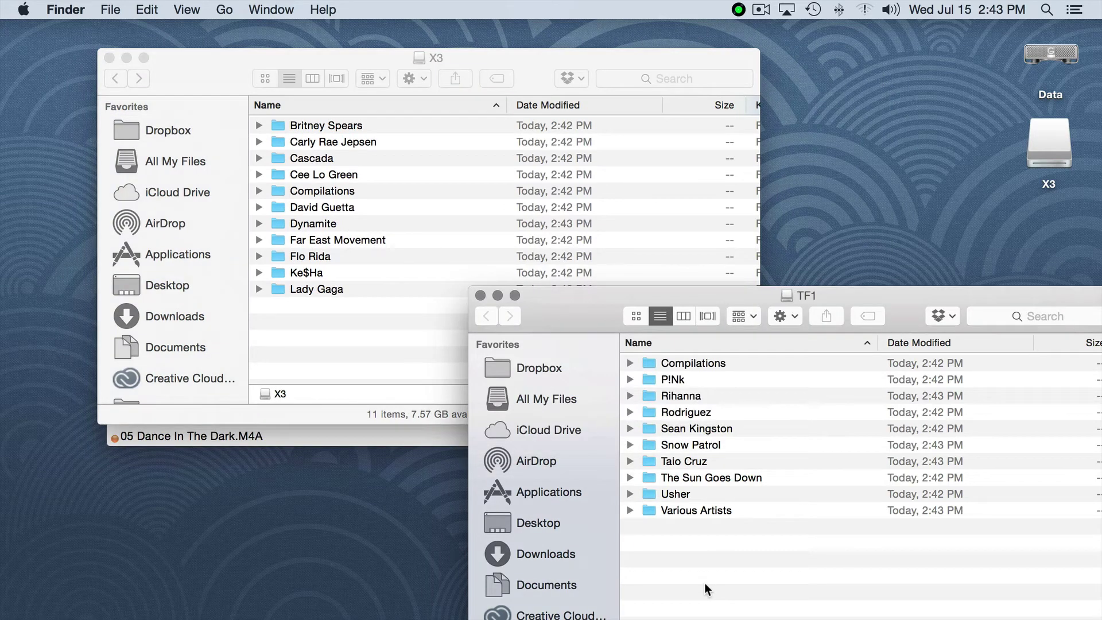
pyautogui.click(629, 493)
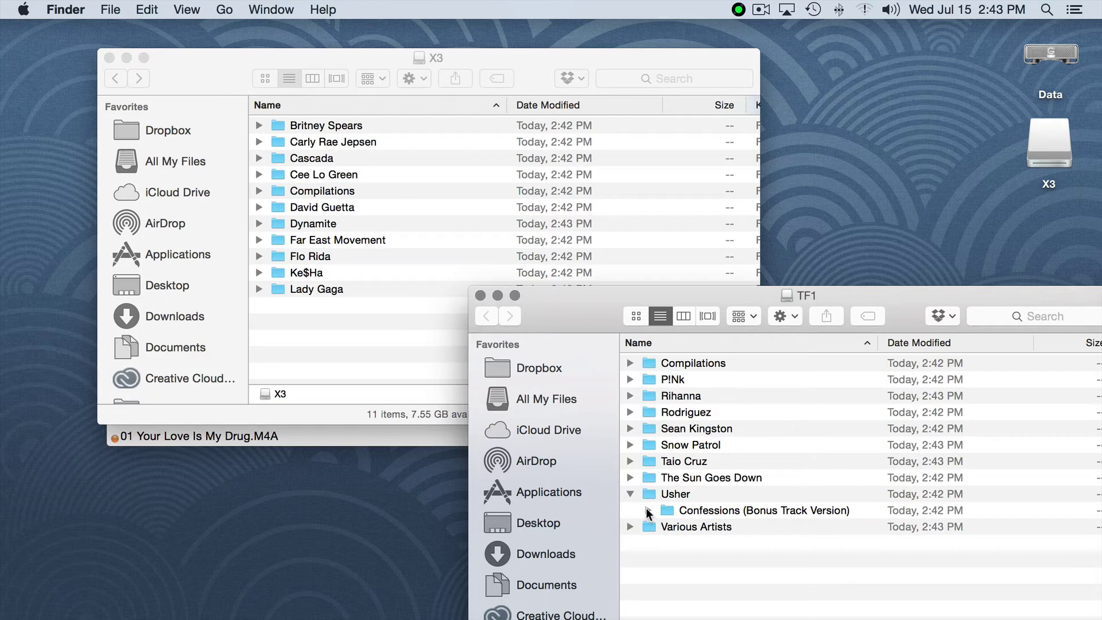
pyautogui.click(647, 511)
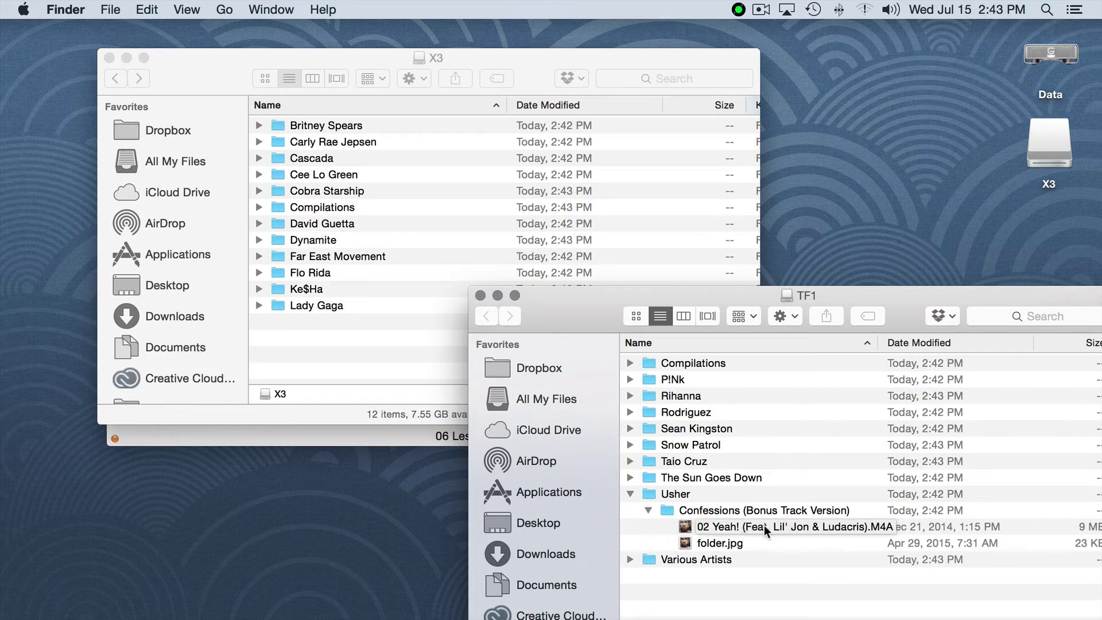
pyautogui.click(728, 562)
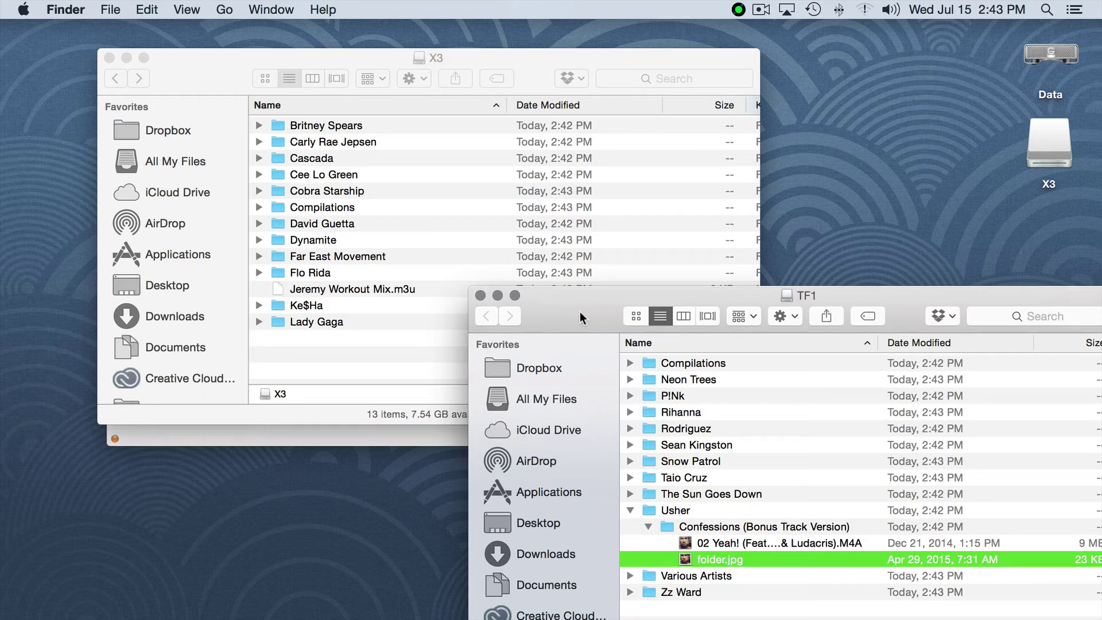
pyautogui.click(481, 295)
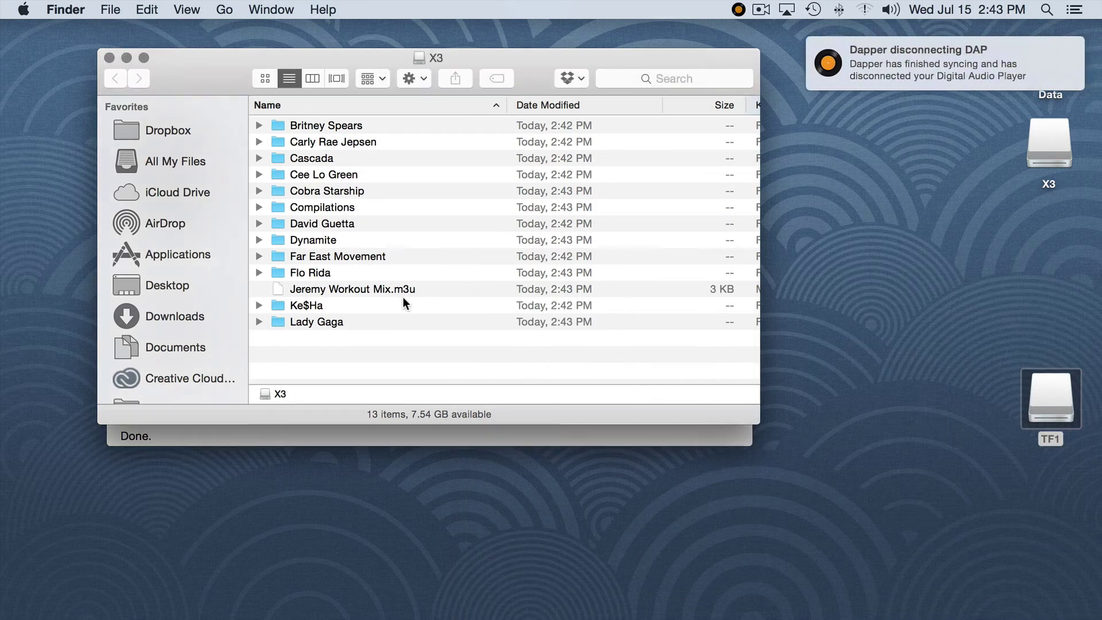
# - Check the workout mix .m3u playlist file on the X3 drive and close the drive's window
pyautogui.click(394, 290)
pyautogui.click(436, 332)
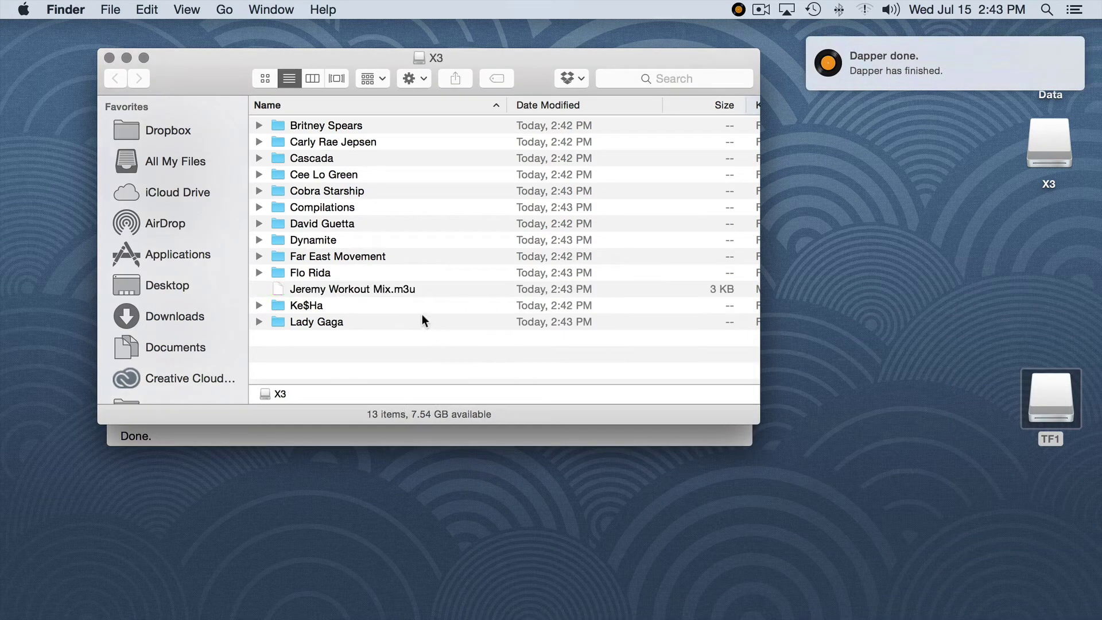
pyautogui.click(405, 290)
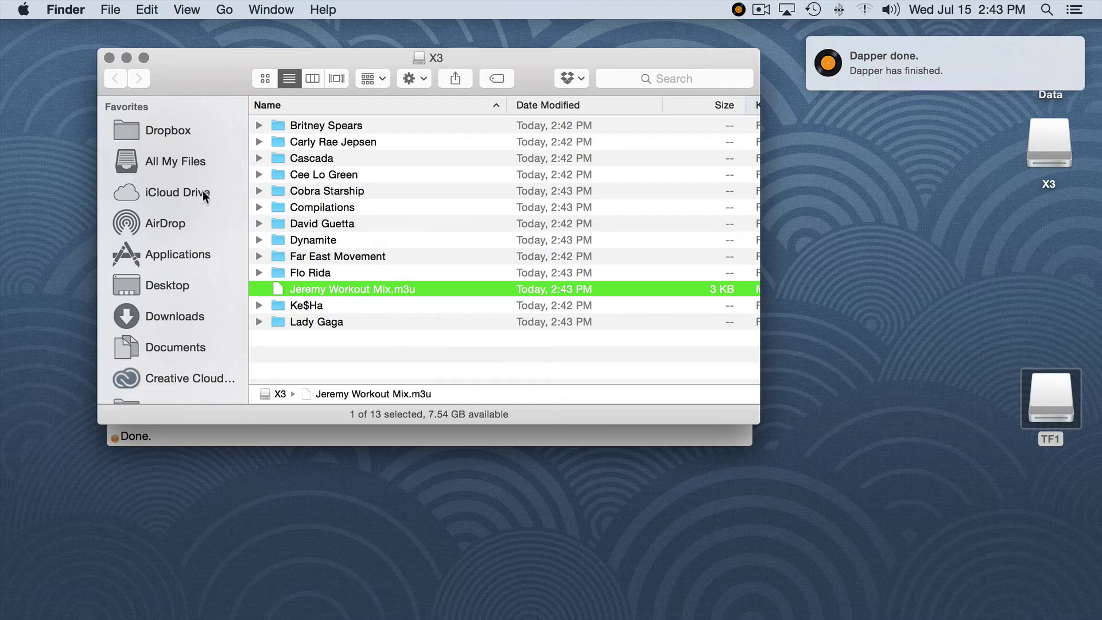
pyautogui.click(109, 57)
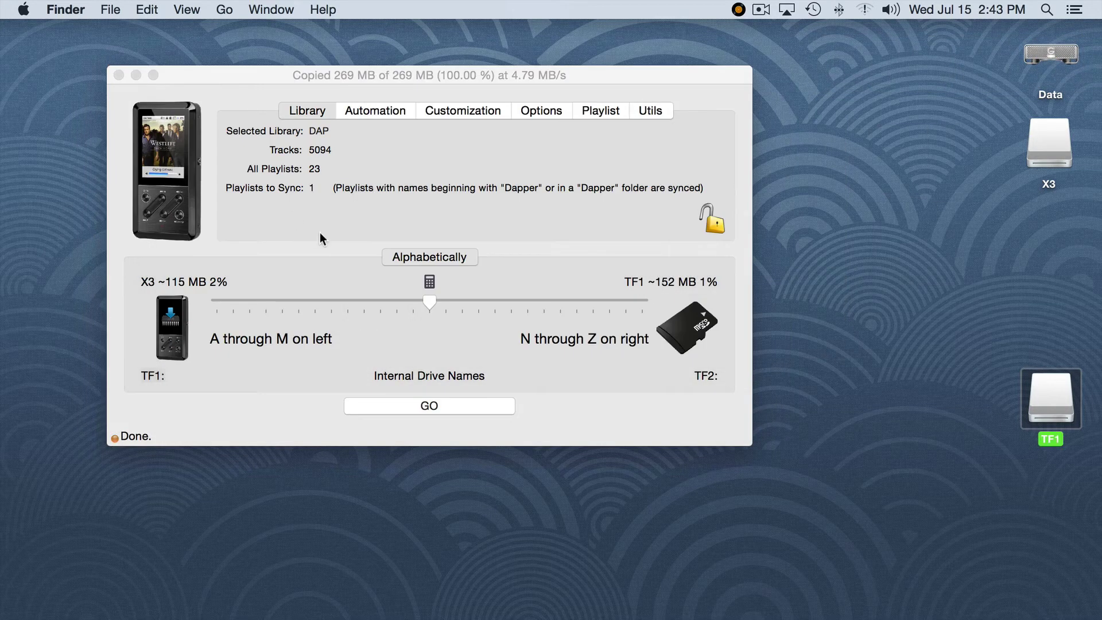
# - Switch to iTunes and start a smart playlist in the Dapper folder with the rule Media Kind is Music
pyautogui.click(431, 330)
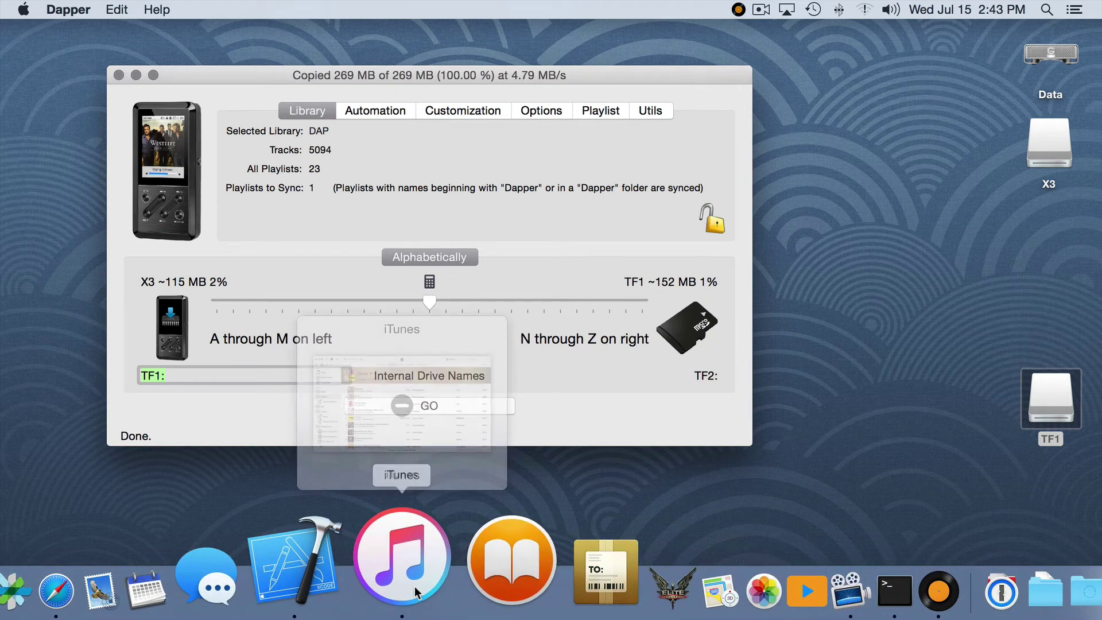
pyautogui.click(416, 591)
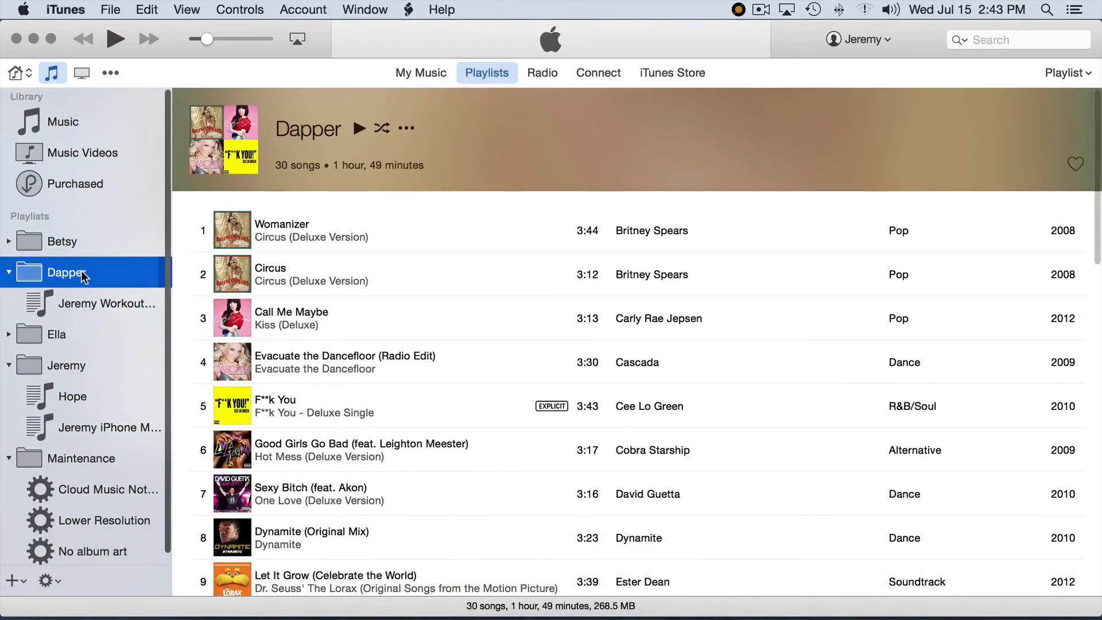
pyautogui.click(80, 273)
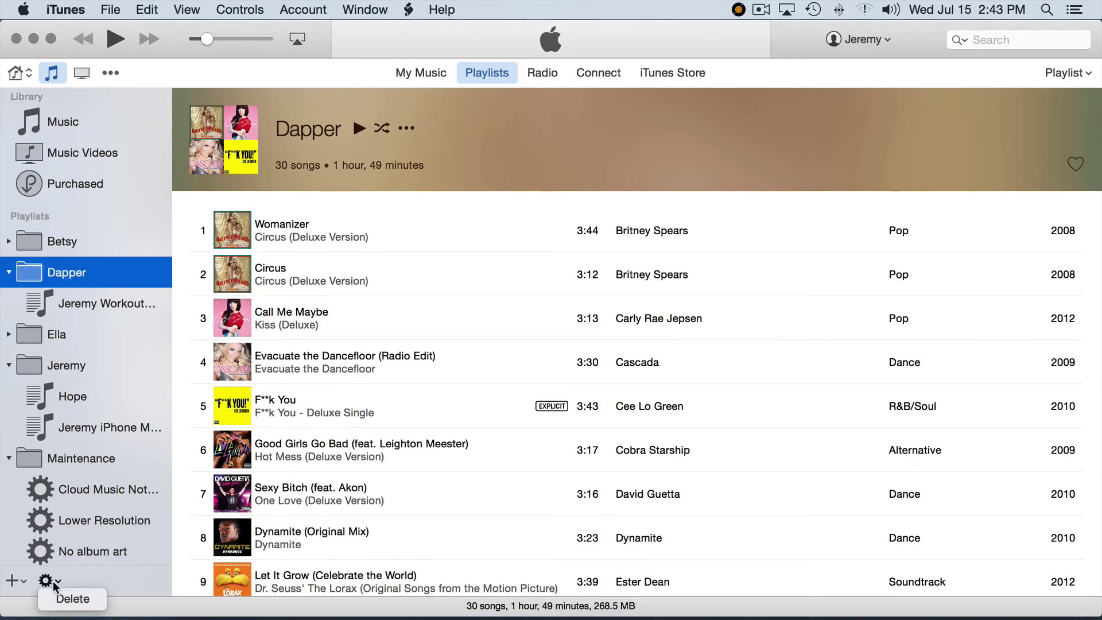
pyautogui.click(26, 580)
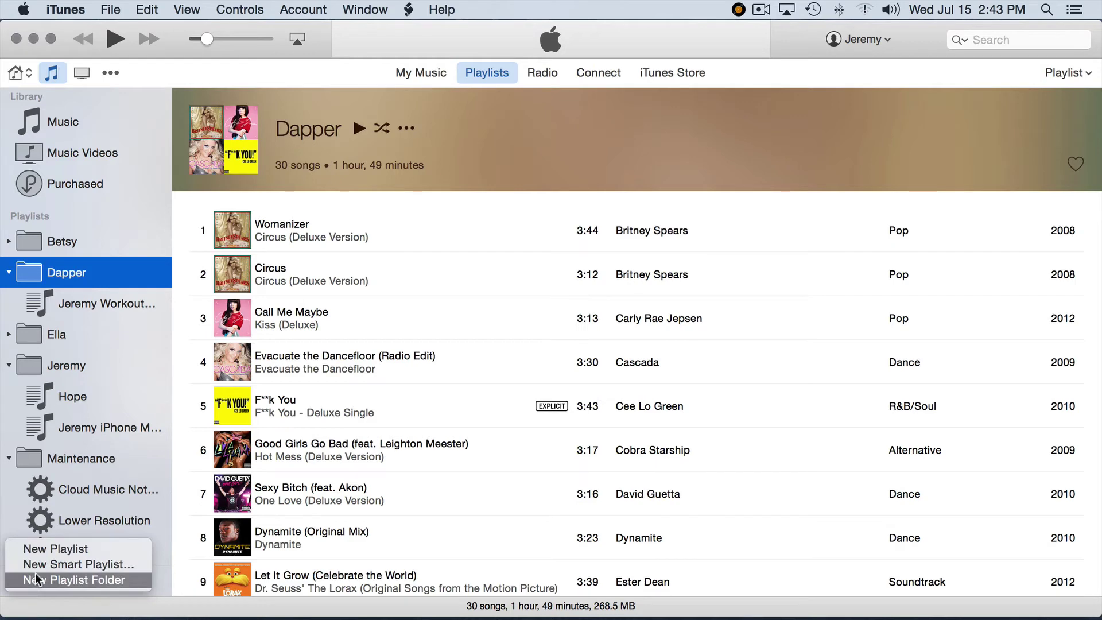
pyautogui.click(45, 566)
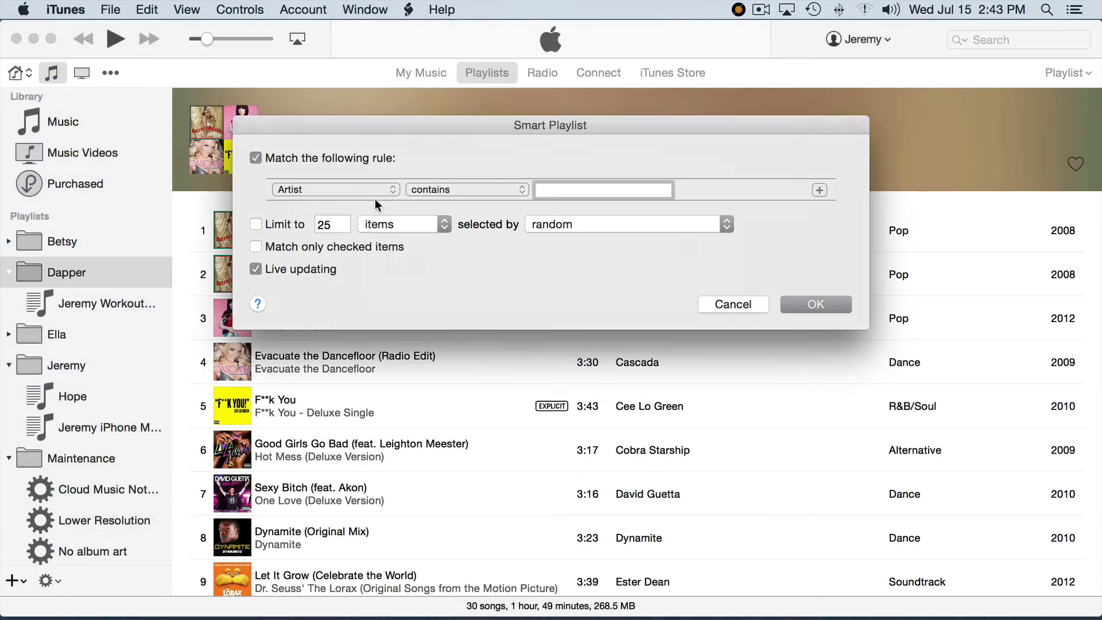
pyautogui.click(357, 190)
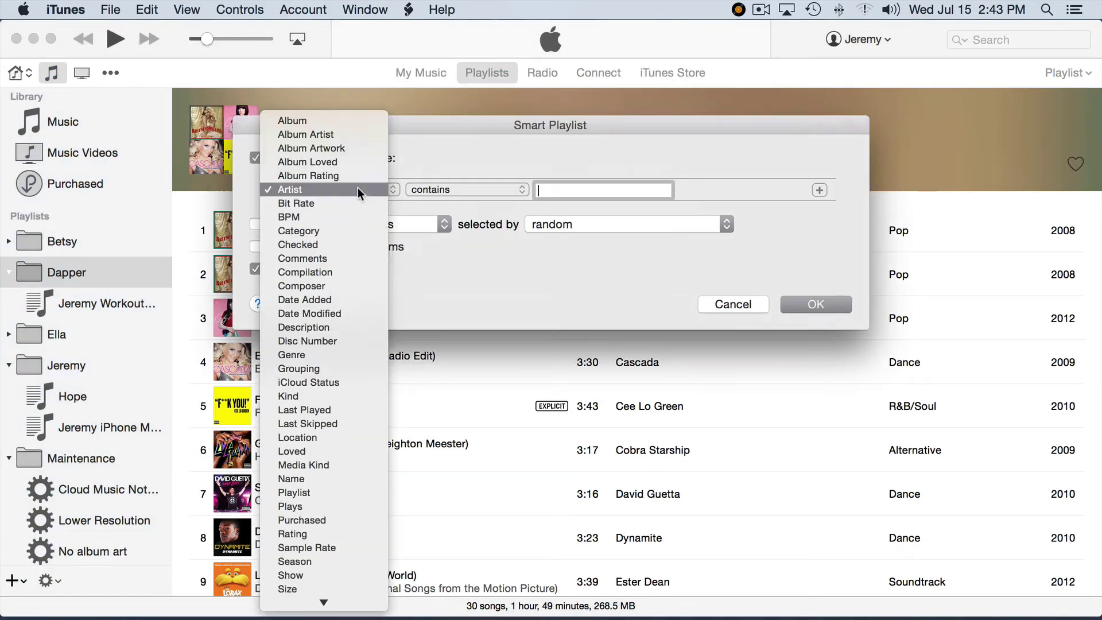
pyautogui.click(332, 395)
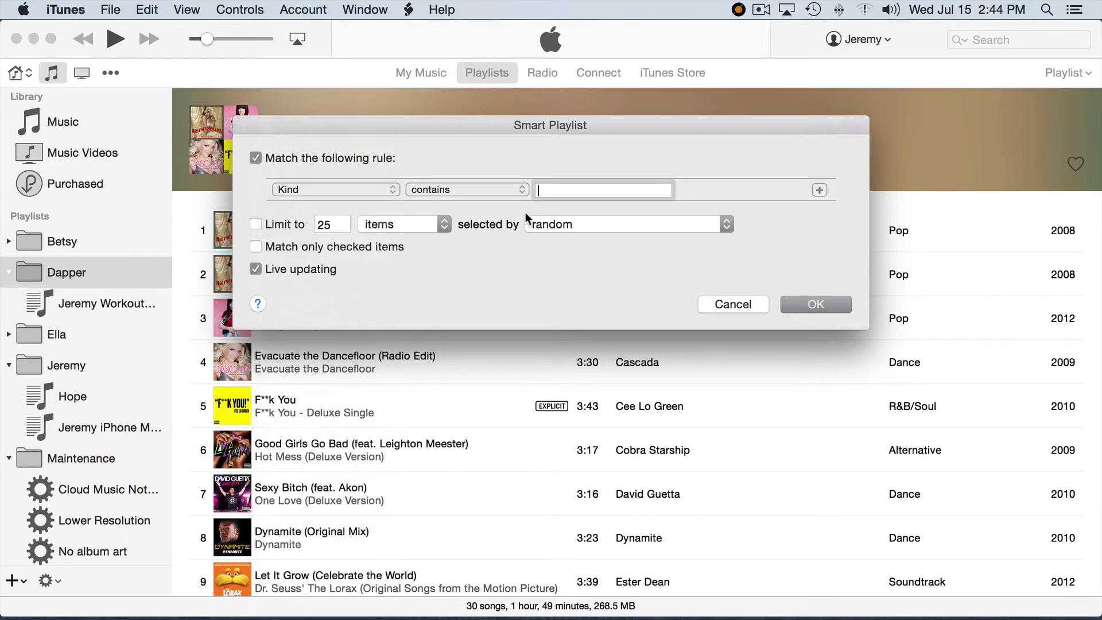
pyautogui.click(349, 190)
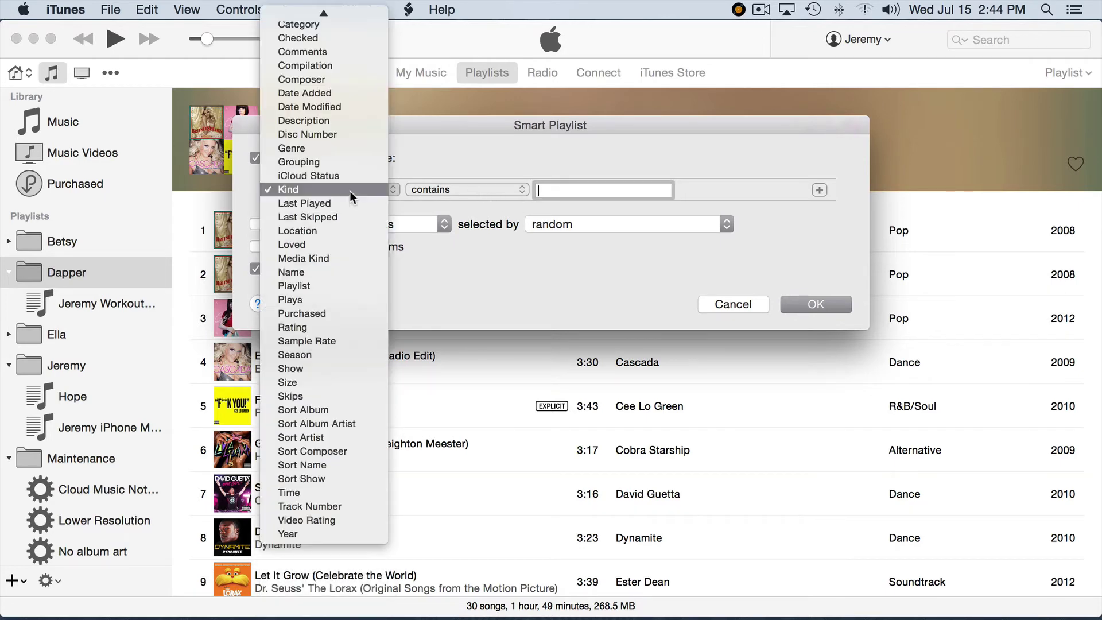
pyautogui.click(337, 256)
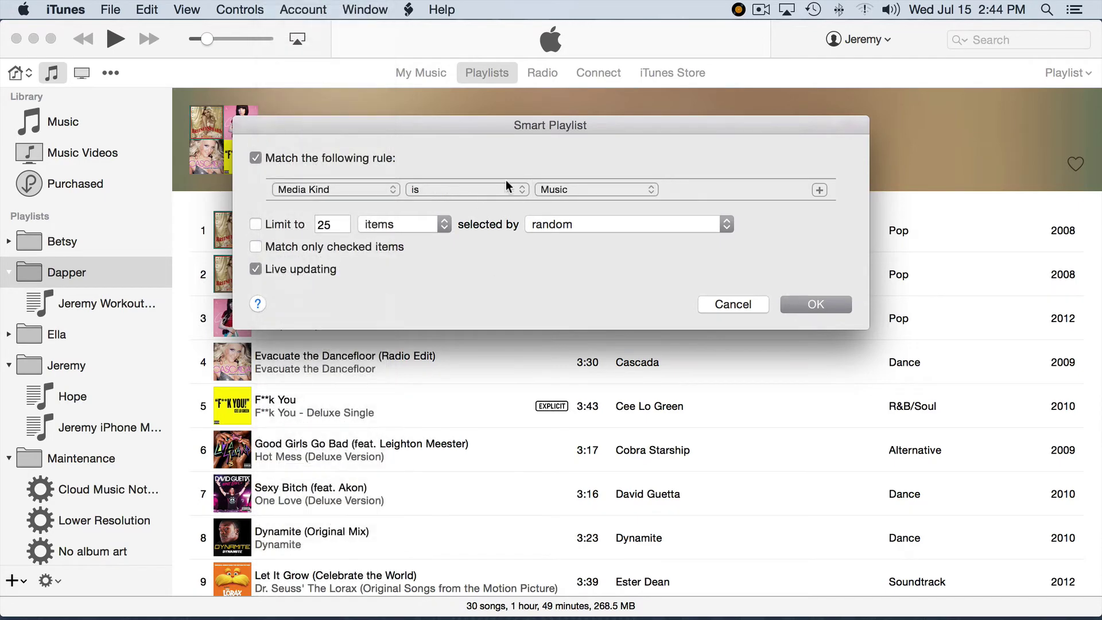
# - Limit the smart playlist to 25 items selected by most recently added, create it and name it Recent 25
pyautogui.click(282, 228)
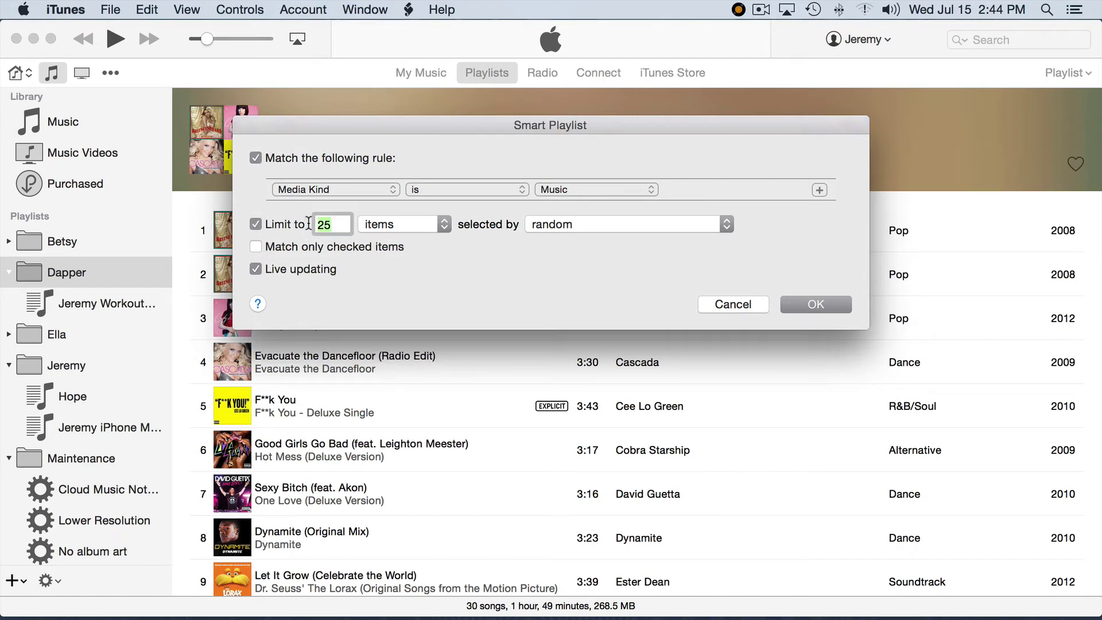
pyautogui.click(545, 222)
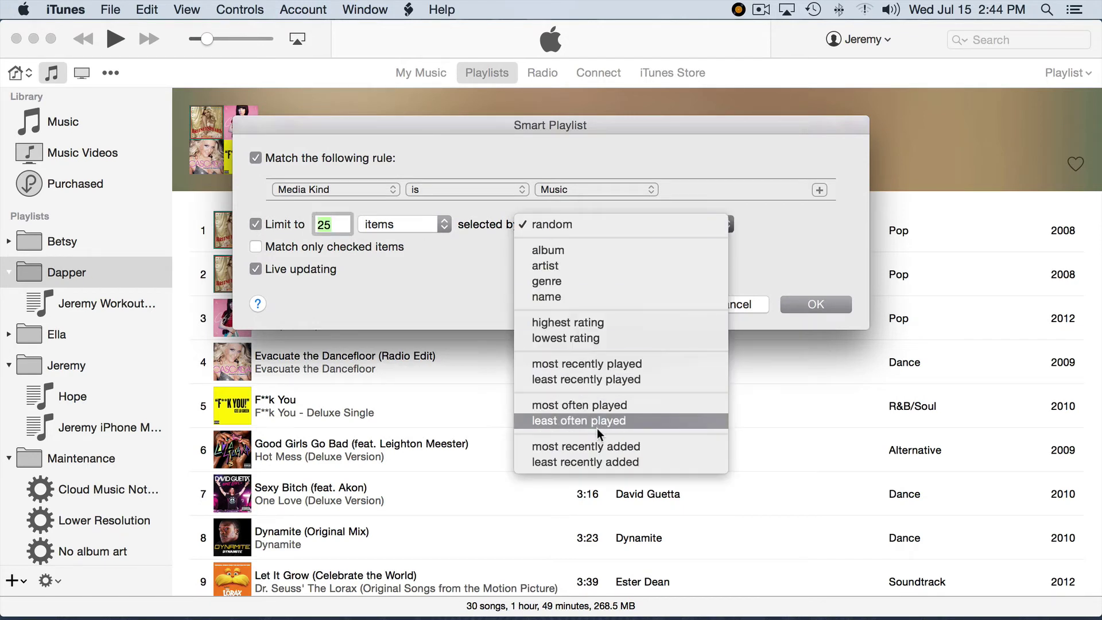
pyautogui.click(599, 446)
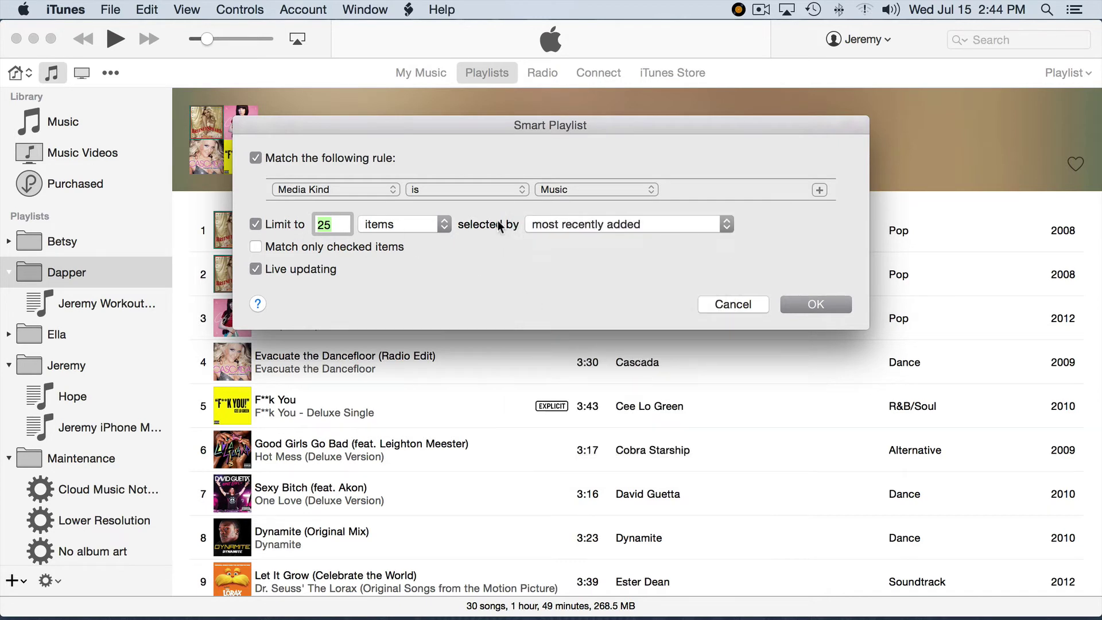
pyautogui.click(819, 307)
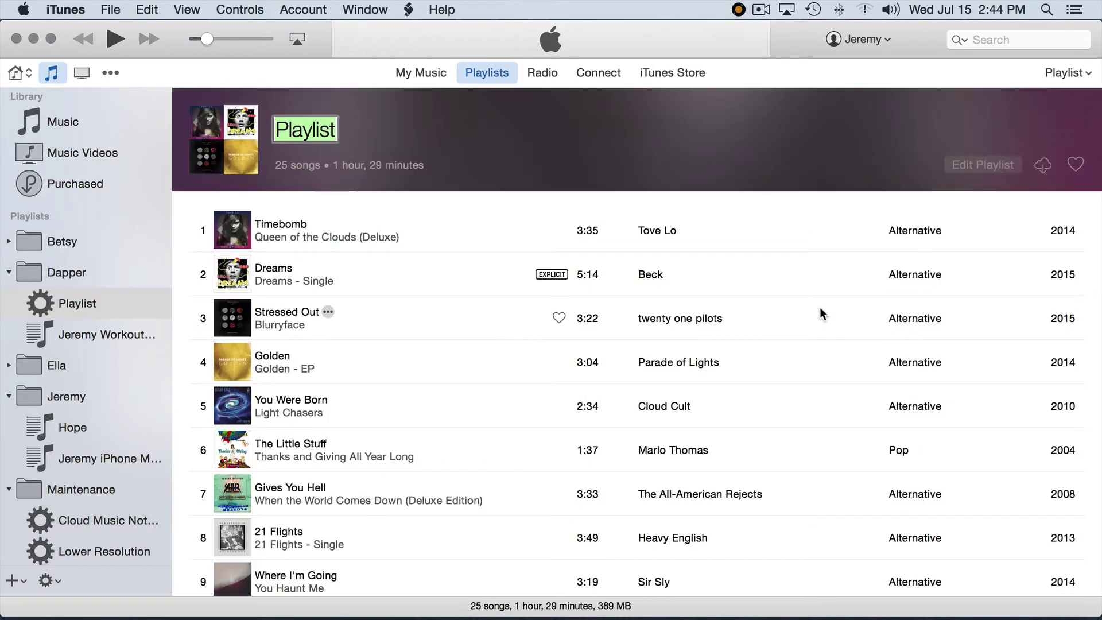
pyautogui.write('Recent 25')
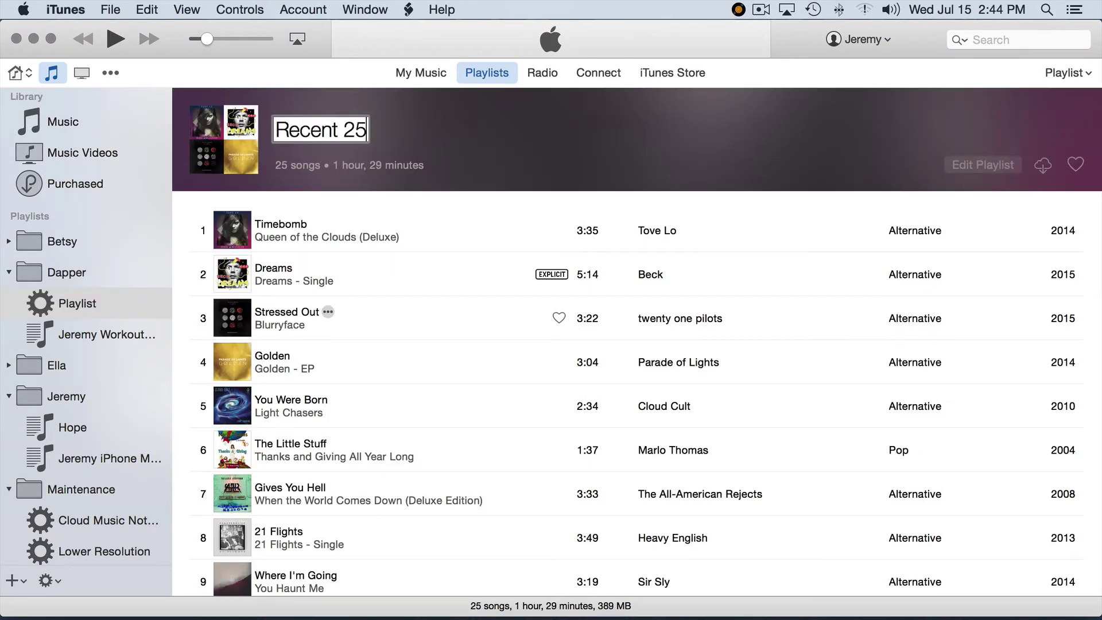
pyautogui.press('Return')
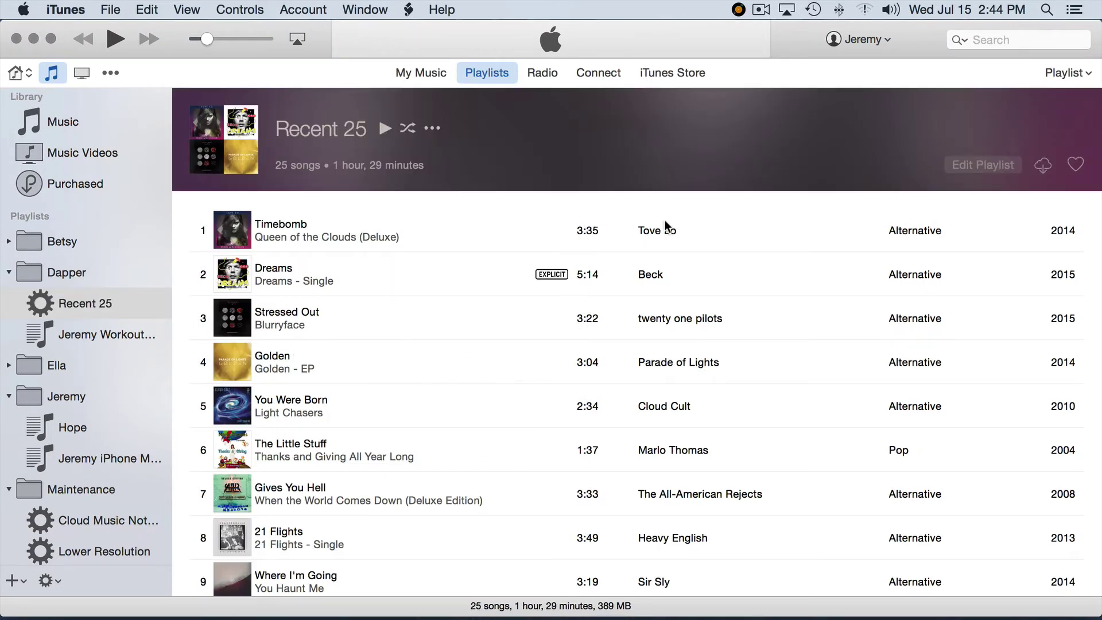
# - Switch to Dapper and bring its window in front of iTunes
pyautogui.click(740, 10)
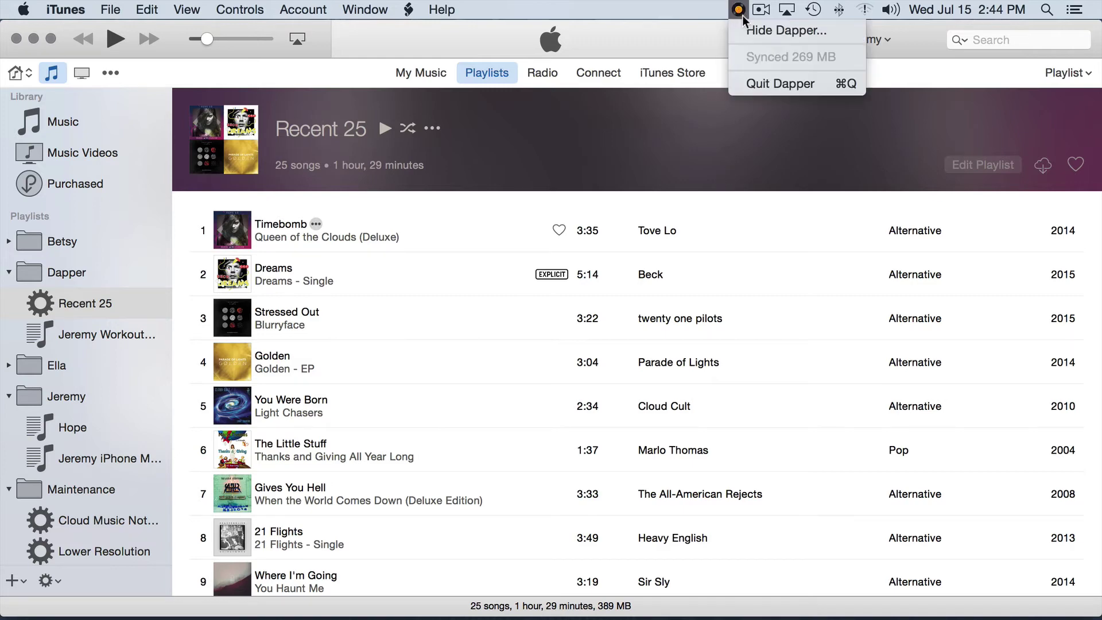
pyautogui.click(746, 29)
pyautogui.click(739, 10)
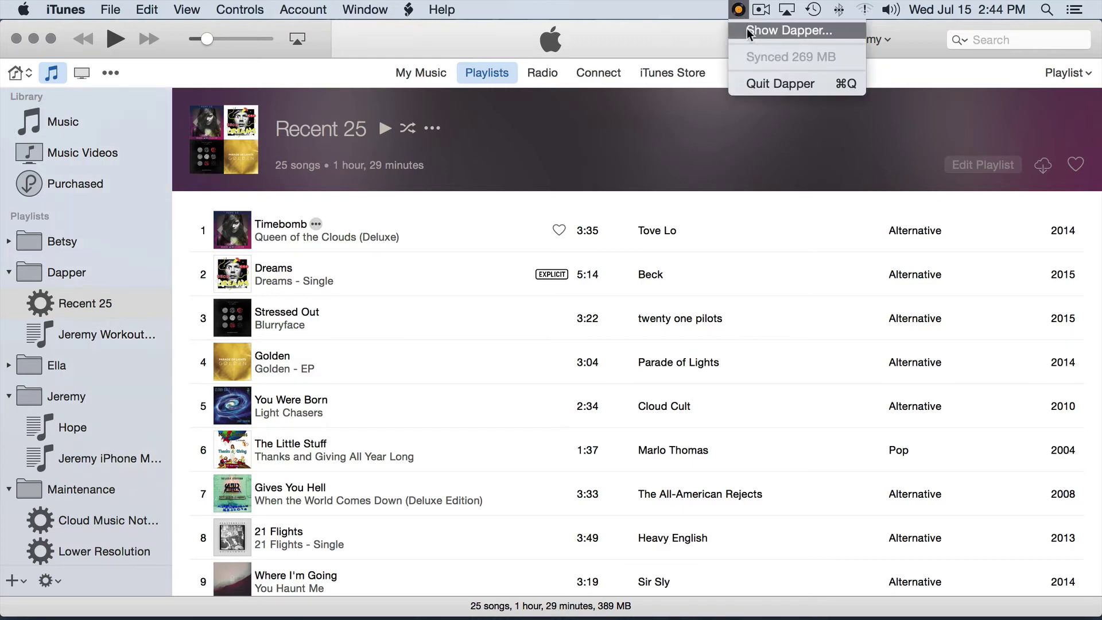
pyautogui.click(748, 31)
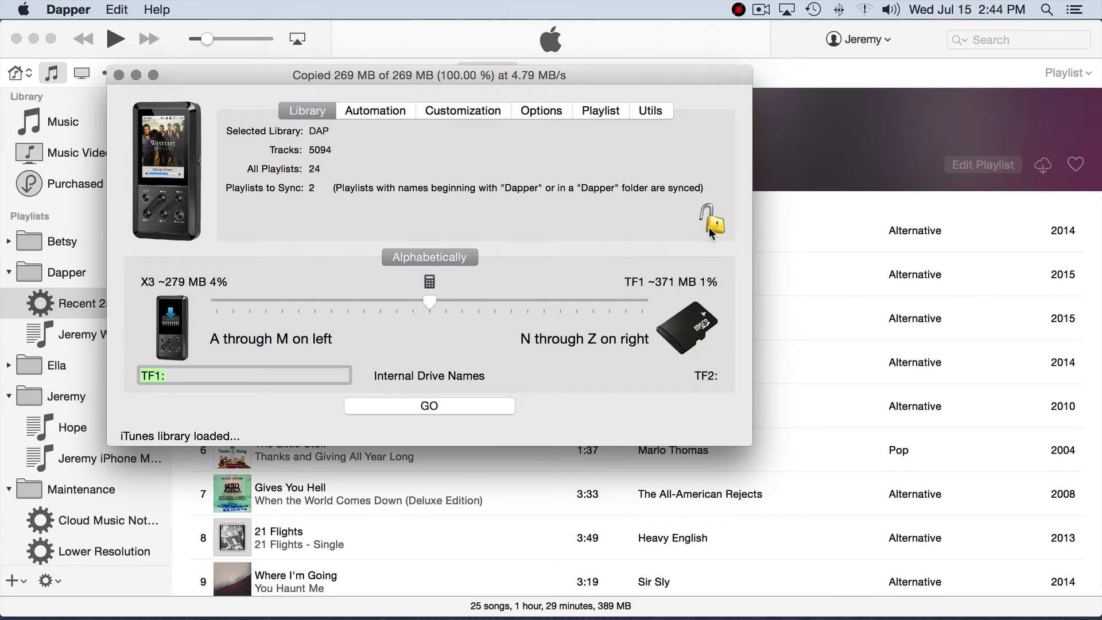
# - Lock the alphabetical split at A through R on X3 and S through Z on TF1, and run the sync
pyautogui.moveTo(431, 298); pyautogui.dragTo(352, 302)
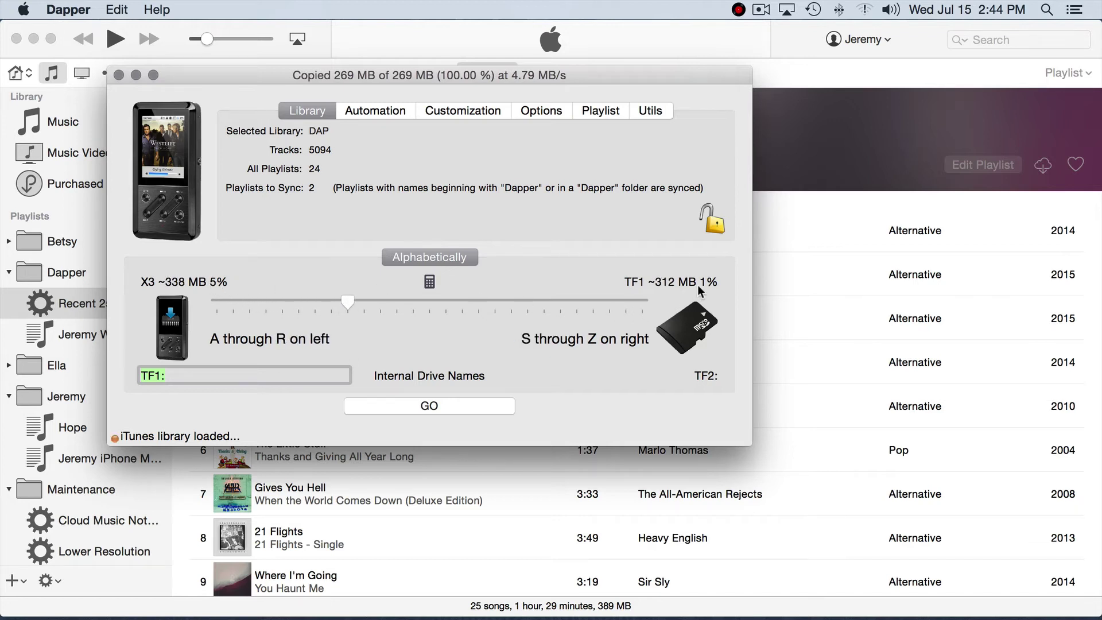
pyautogui.click(716, 224)
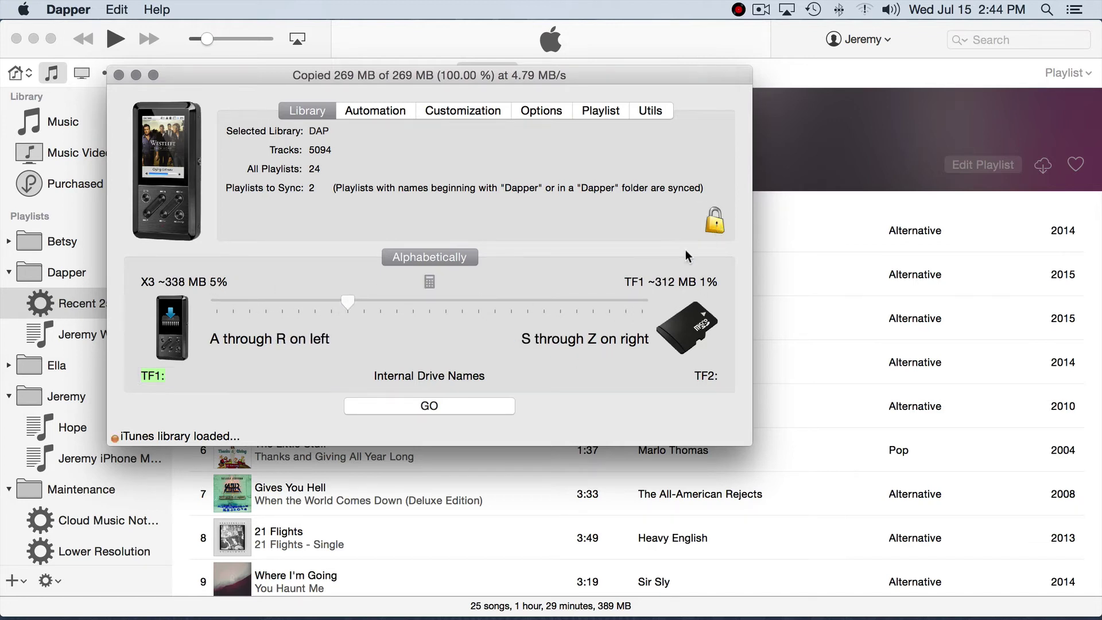
pyautogui.click(465, 411)
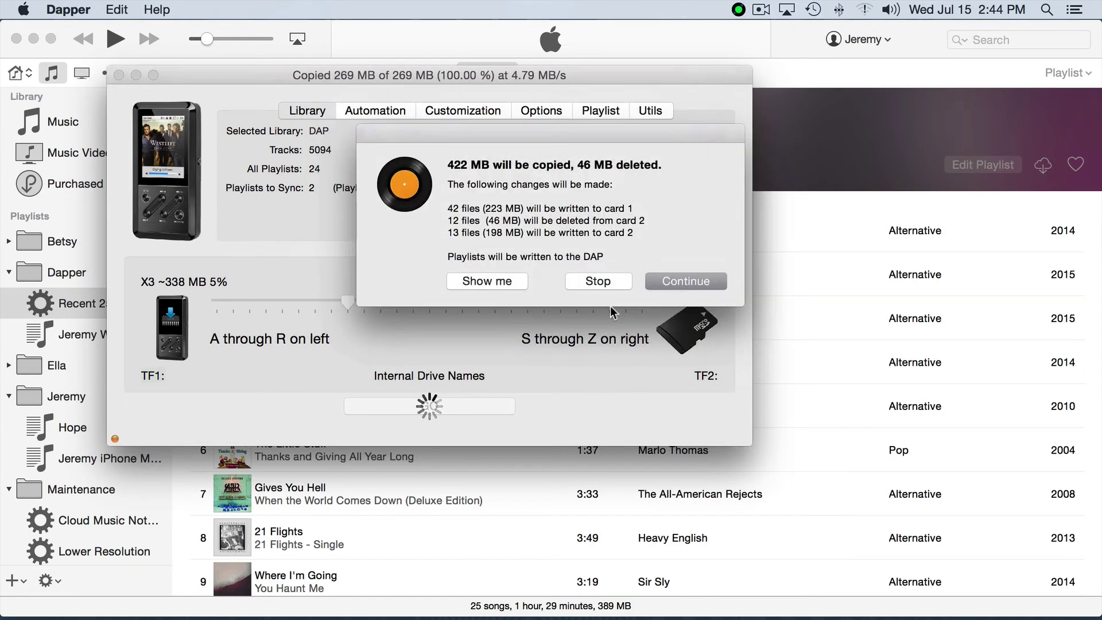
pyautogui.click(682, 281)
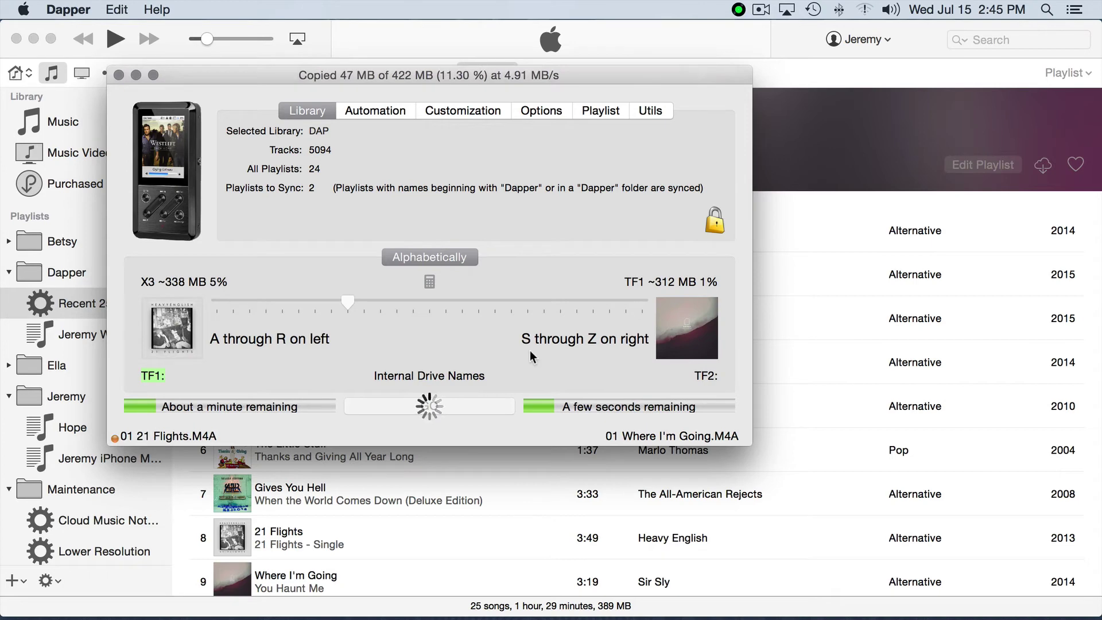
# - Duplicate the Recent 25 smart playlist in iTunes and rename the copy Recent 200
pyautogui.click(79, 303)
pyautogui.rightClick(78, 303)
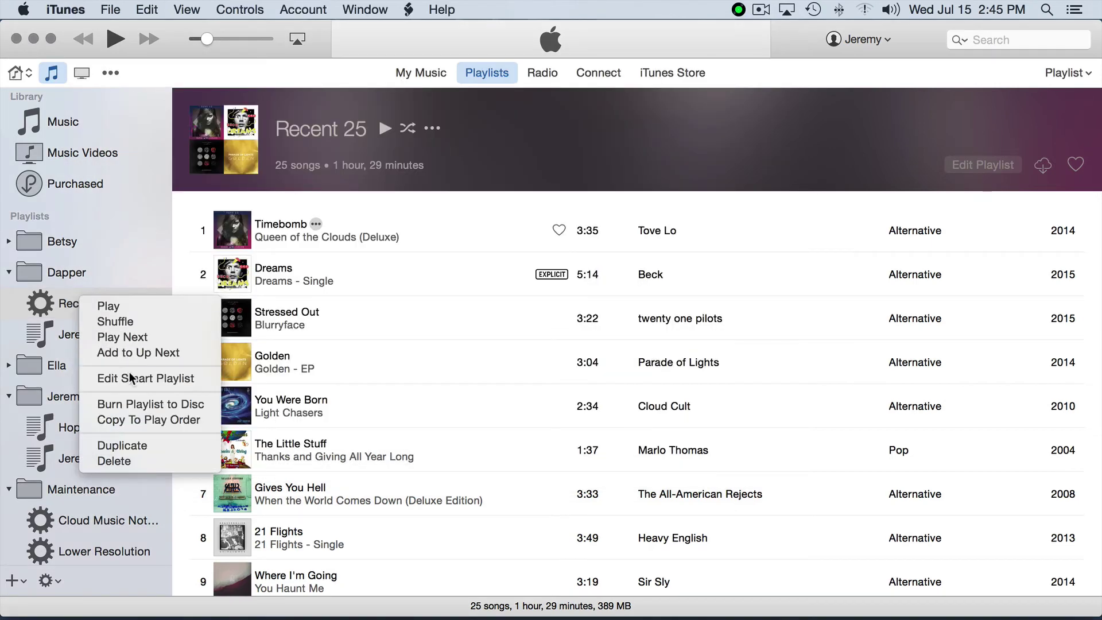
pyautogui.click(130, 447)
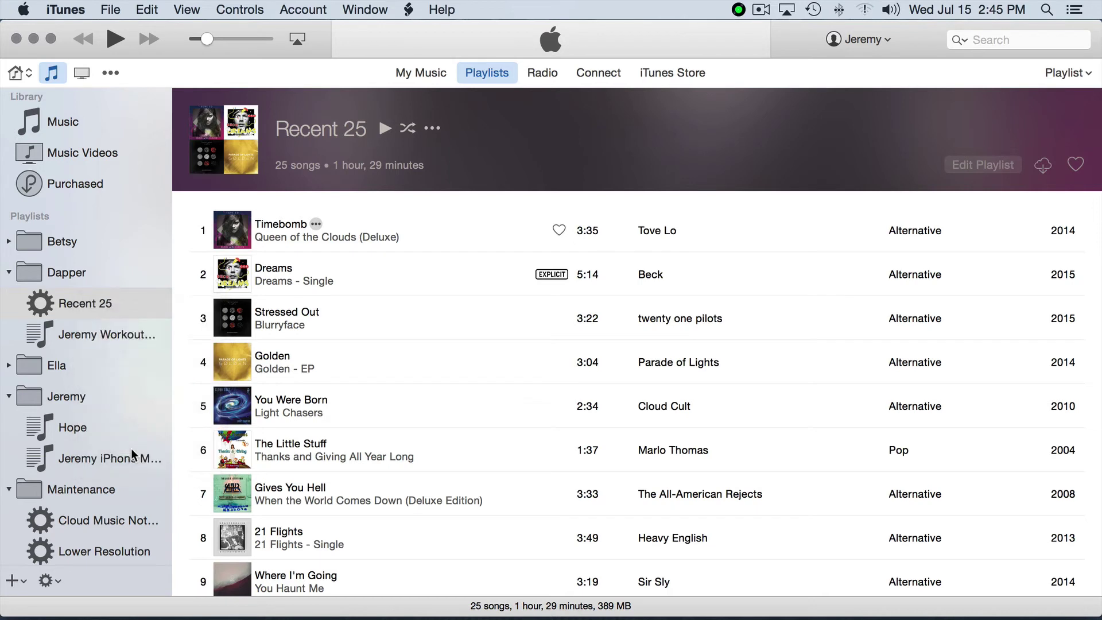
pyautogui.doubleClick(114, 335)
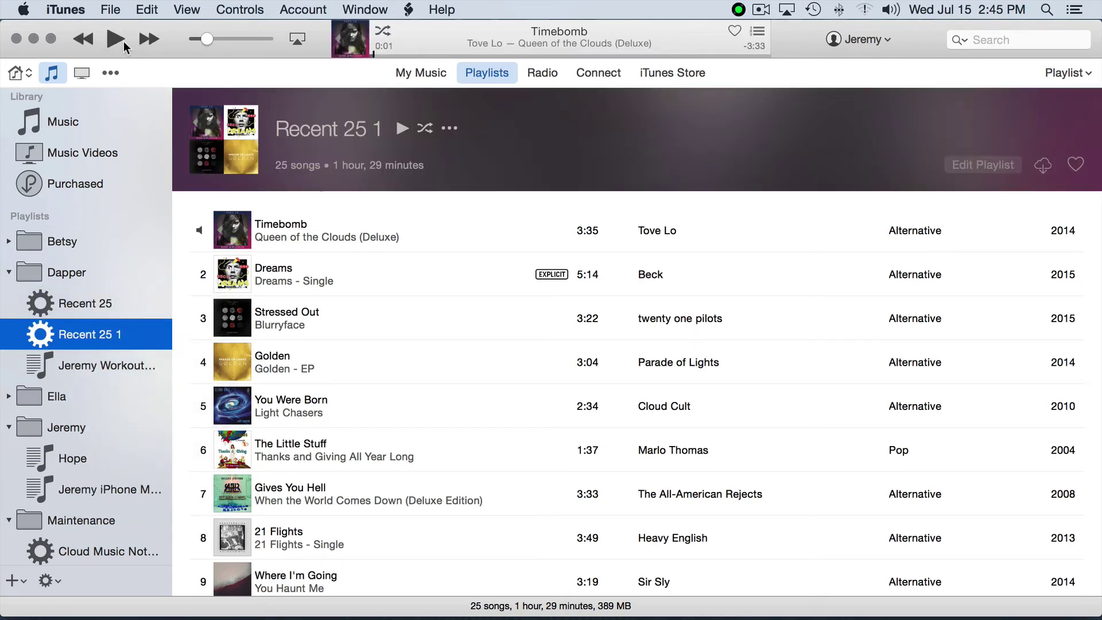
pyautogui.click(107, 336)
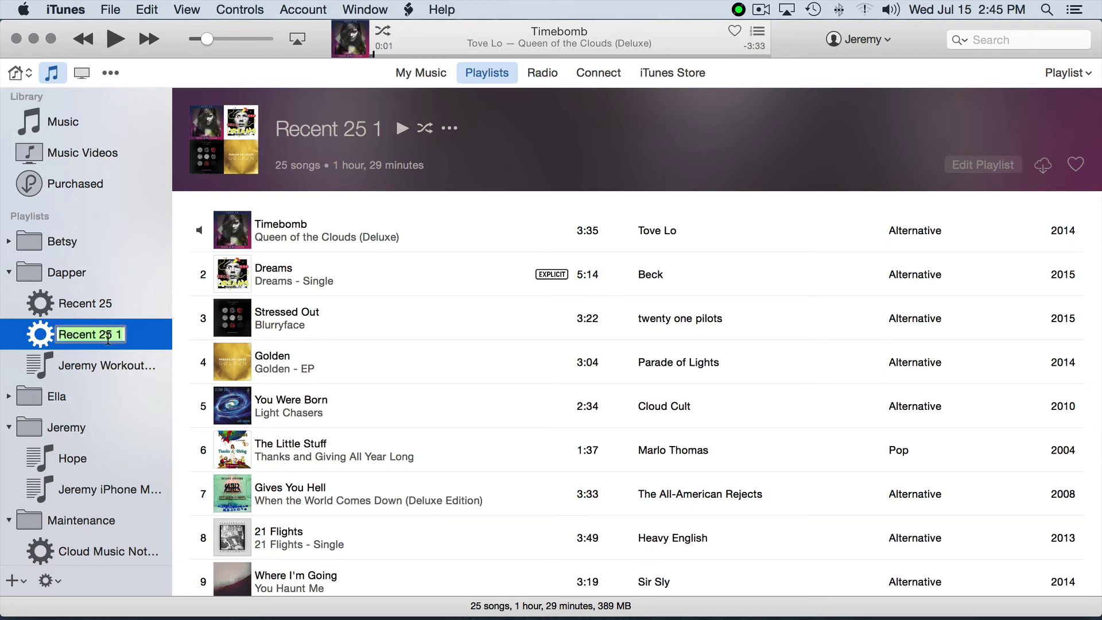
pyautogui.write('Recent 2')
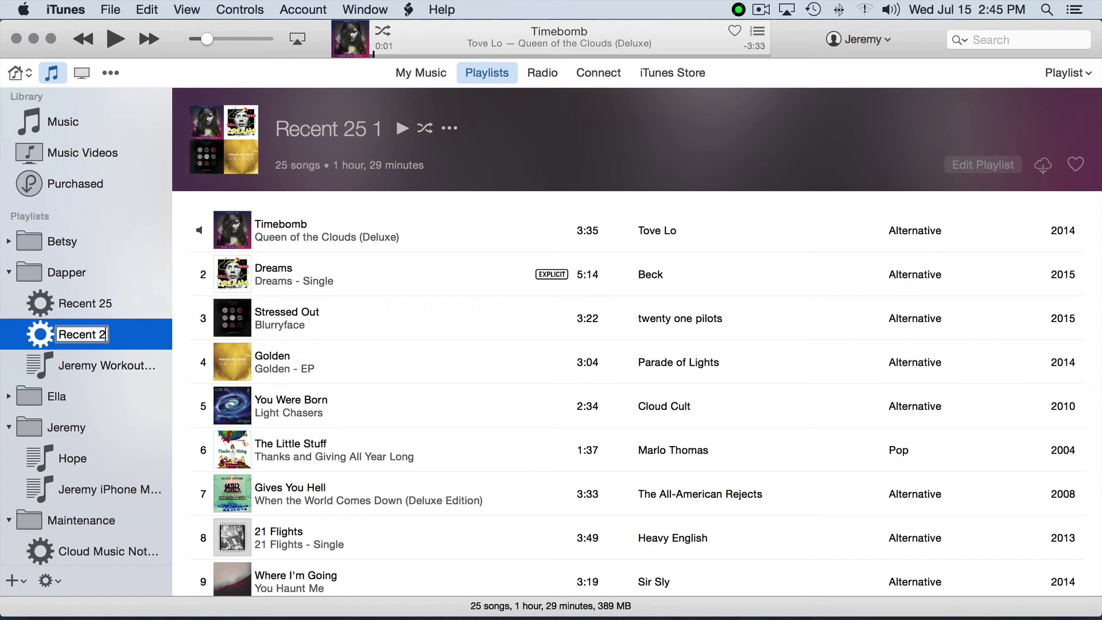
pyautogui.write('00')
pyautogui.press('Return')
# - Edit the Recent 200 smart playlist so that it is limited to 200 items
pyautogui.rightClick(98, 331)
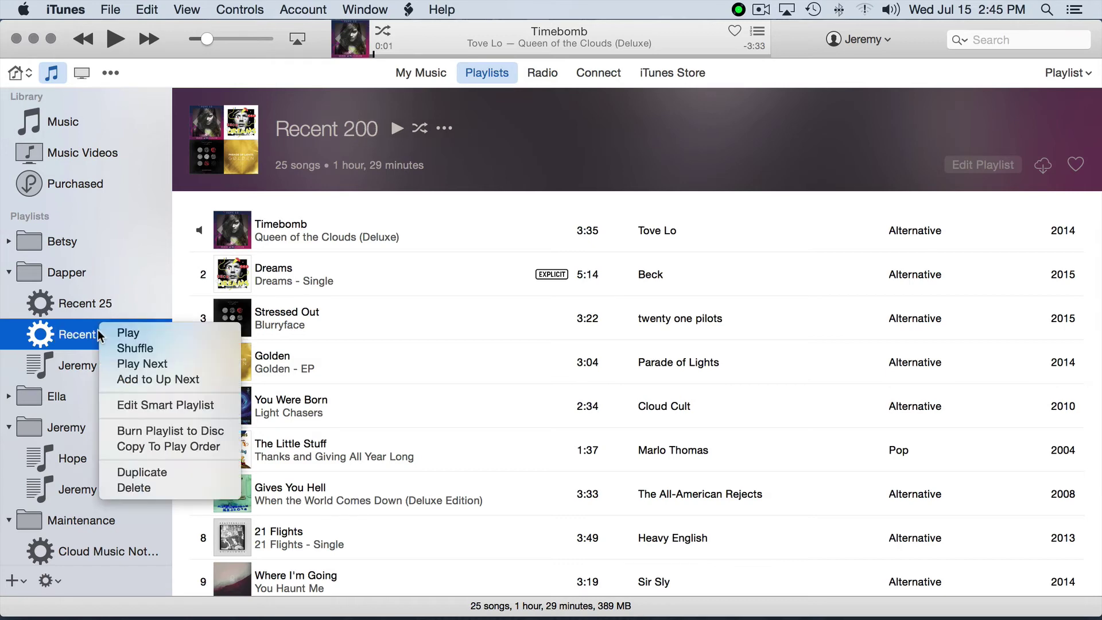
pyautogui.click(152, 407)
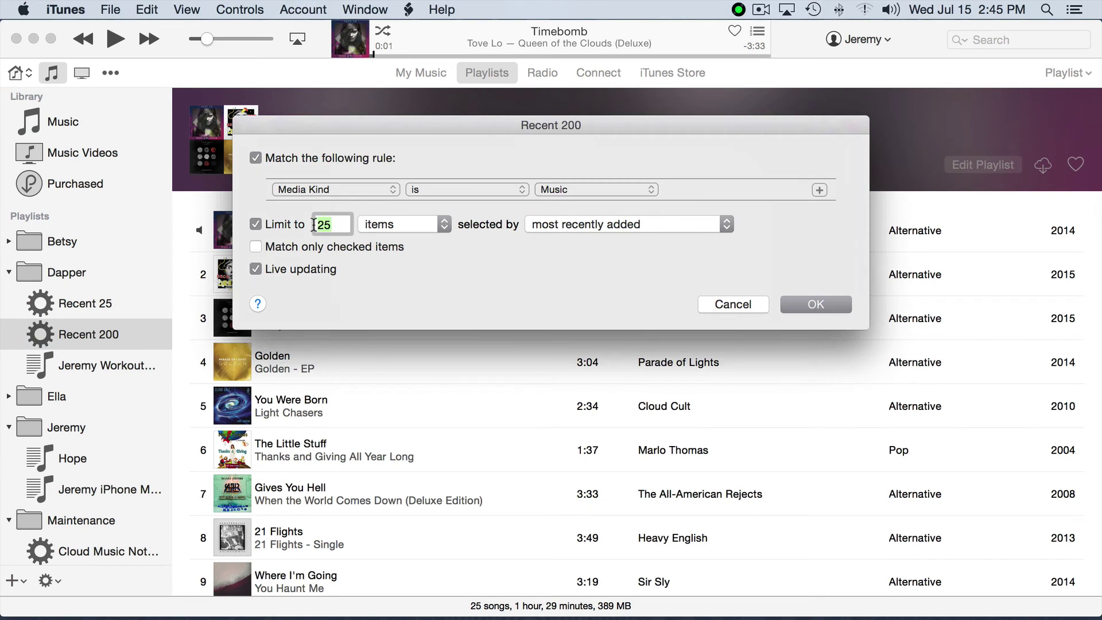
pyautogui.write('200')
pyautogui.click(816, 304)
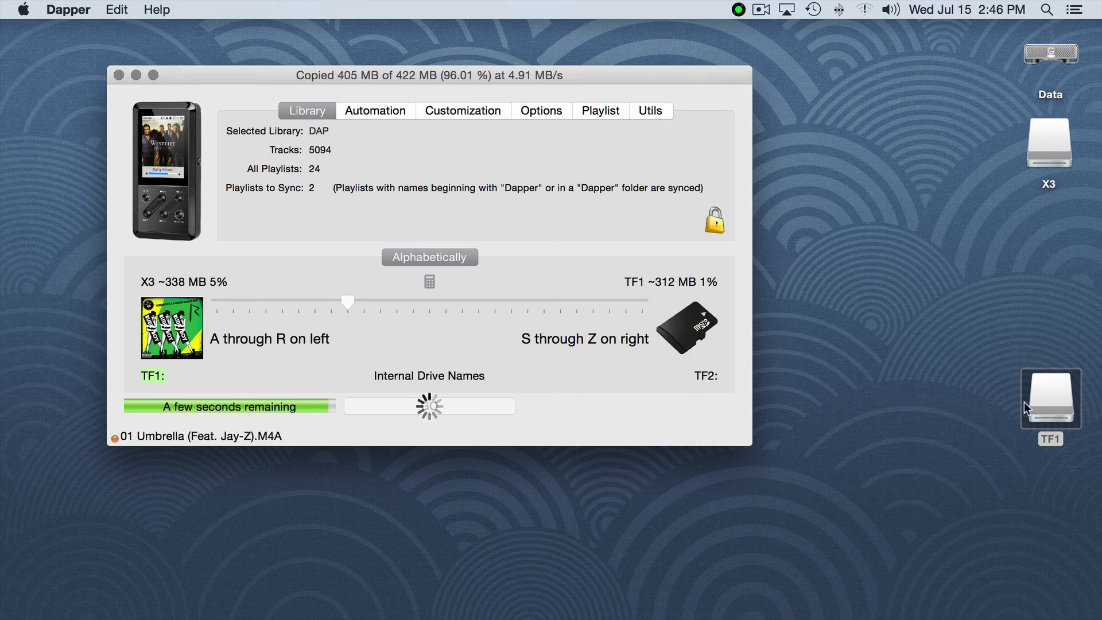
# - Open the TF1 drive in Finder and collapse the Usher folder to check the synced artist folders
pyautogui.doubleClick(1051, 402)
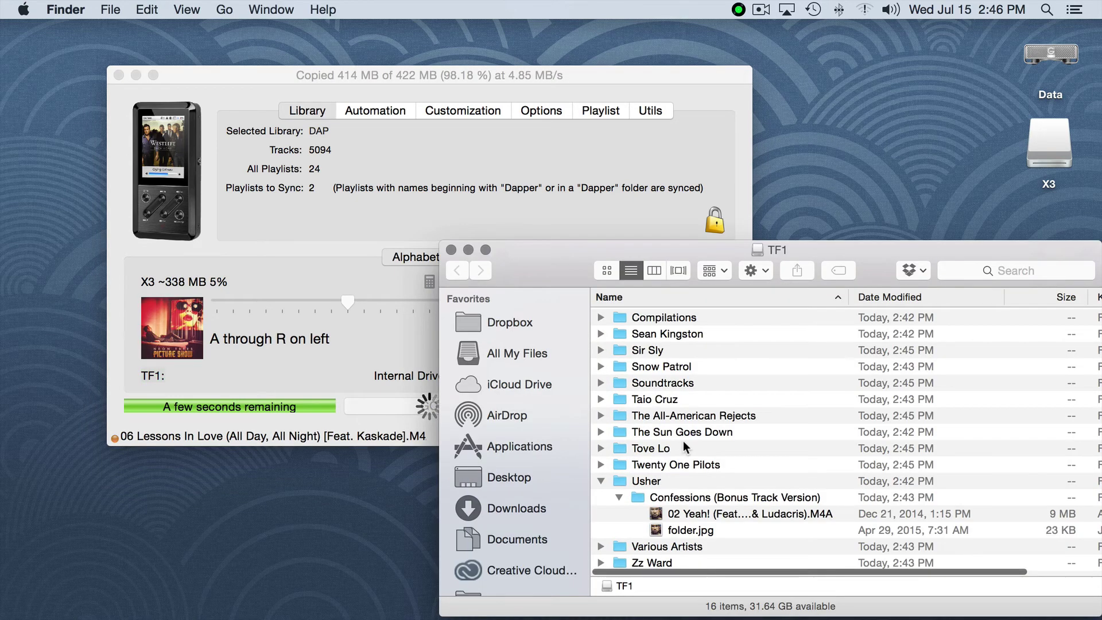
pyautogui.click(601, 482)
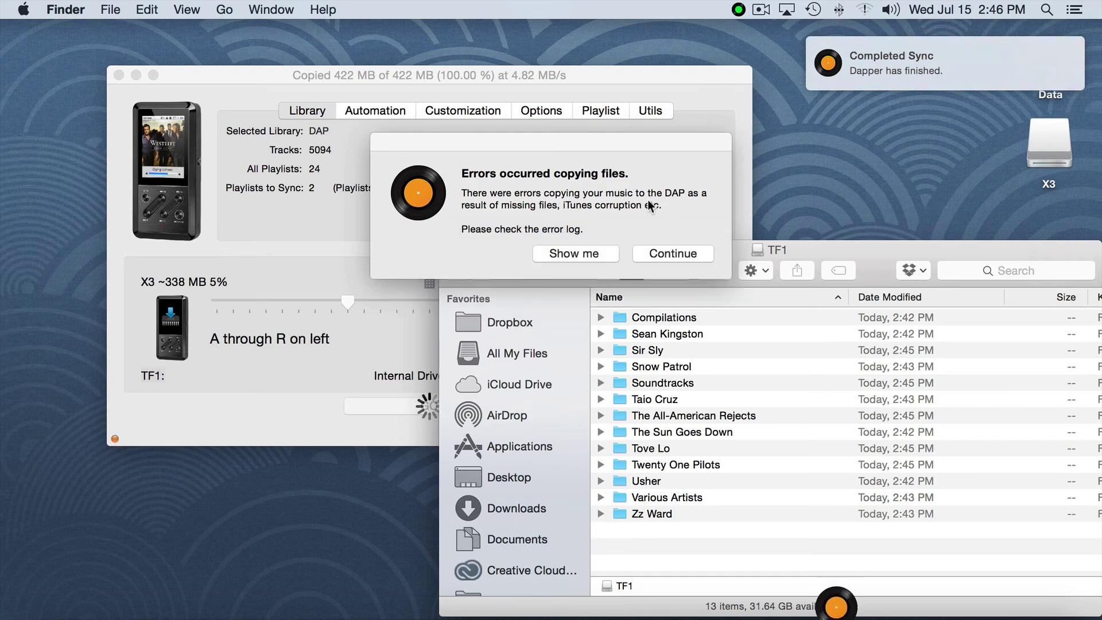
# - Show Dapper's copy error log, examine the entry for the unreadable track in the Recent 25 playlist, and close the log
pyautogui.click(578, 255)
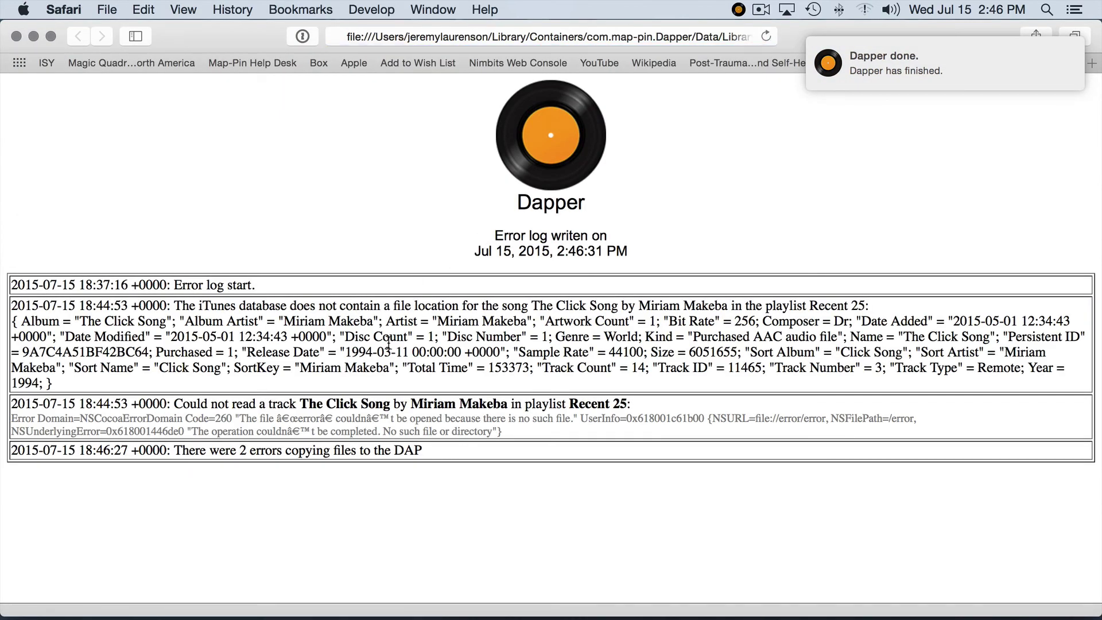
pyautogui.moveTo(299, 403); pyautogui.dragTo(604, 404)
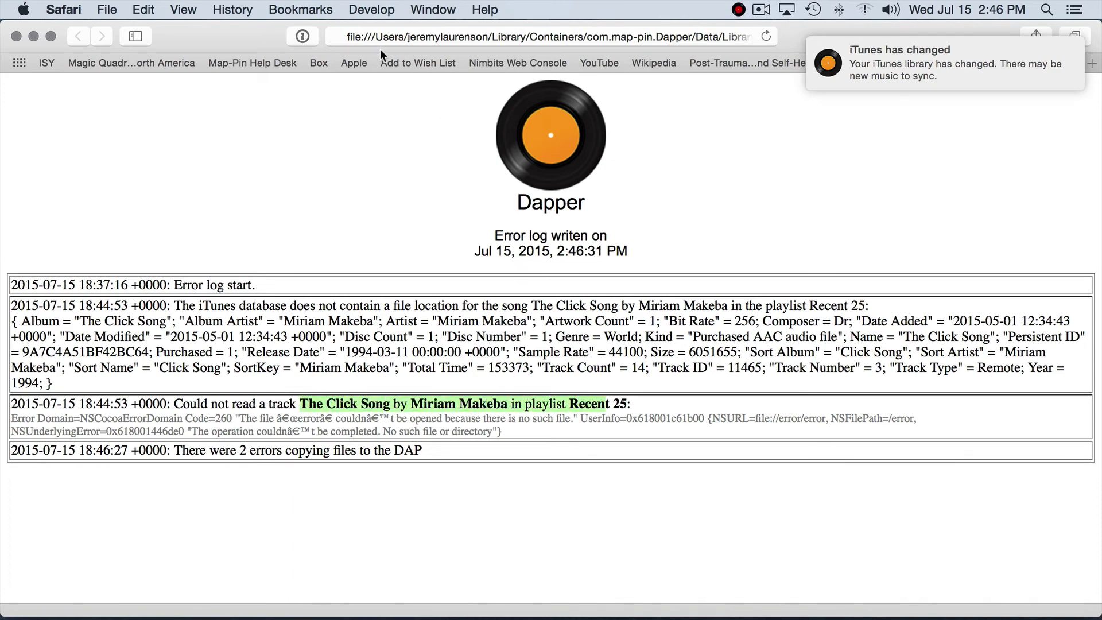
pyautogui.click(16, 37)
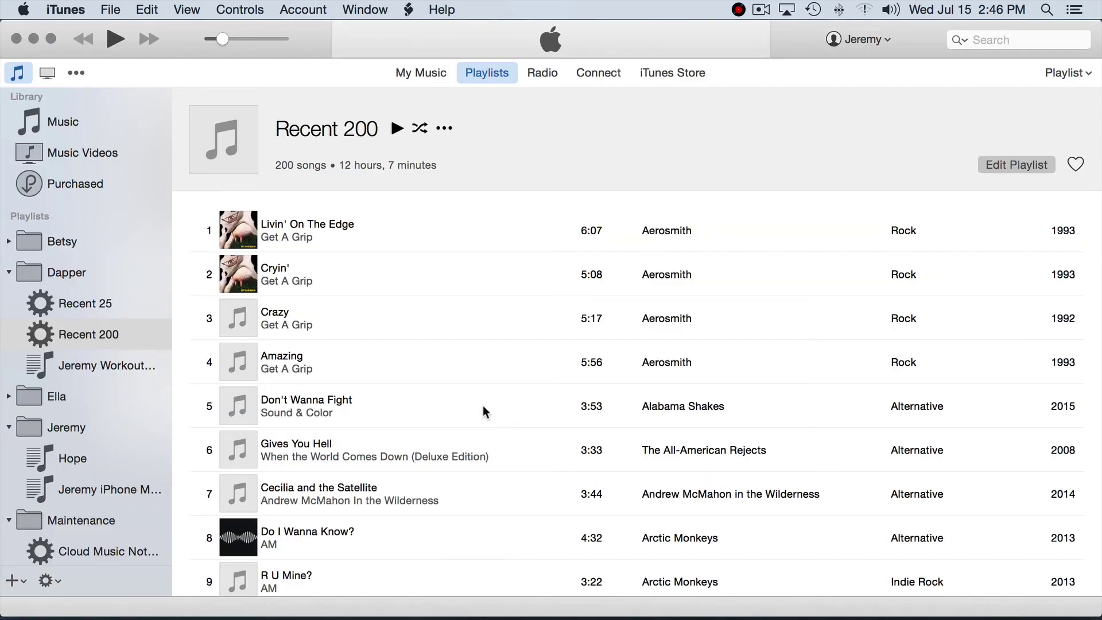
# - Switch to iTunes, search the library for "Click", download The Click Song by Miriam Makeba from iCloud, and put the iTunes window away
pyautogui.press('super+Tab')
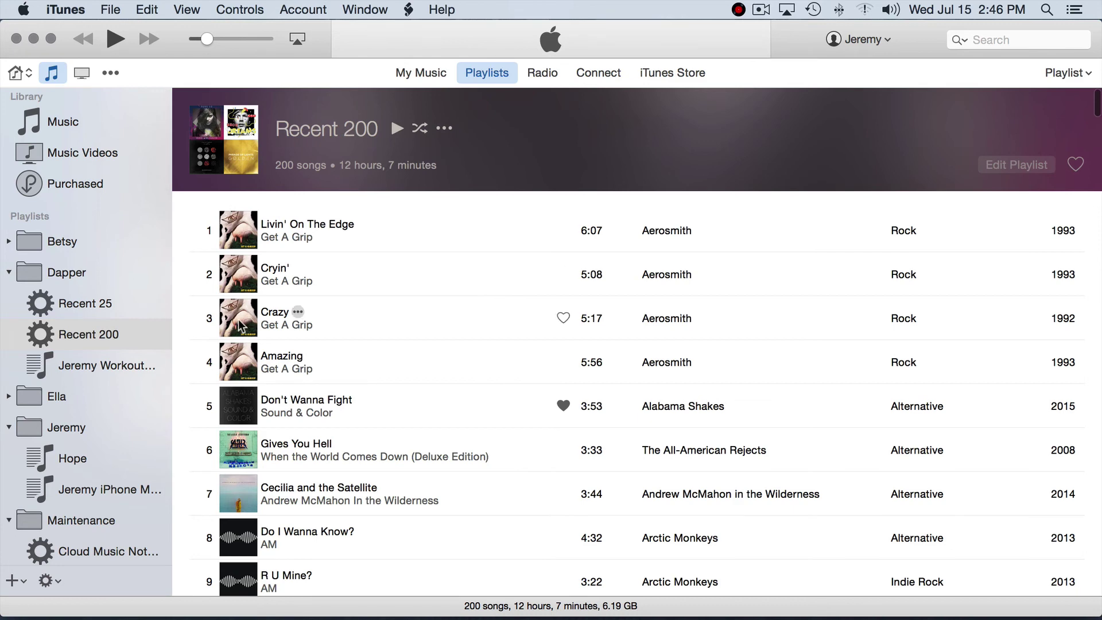
pyautogui.click(993, 38)
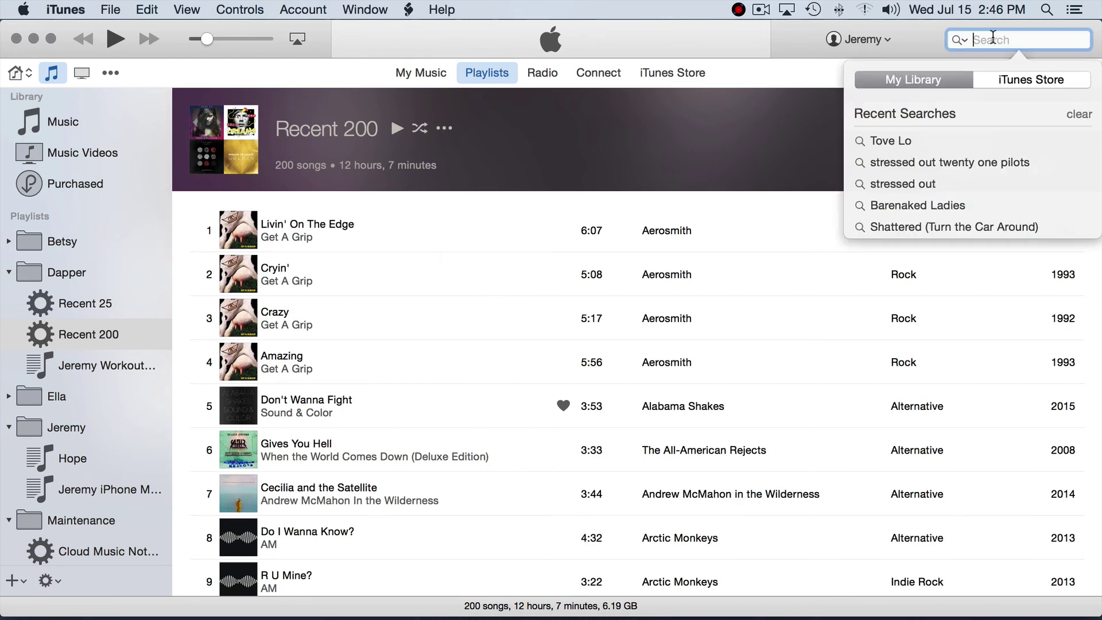
pyautogui.write('Click')
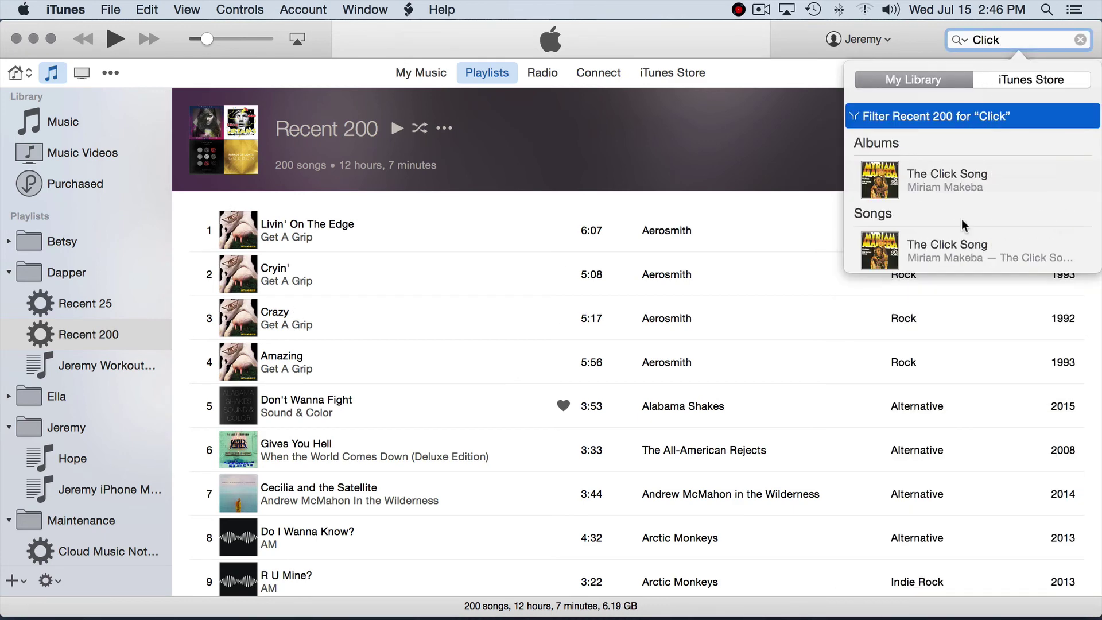
pyautogui.click(957, 248)
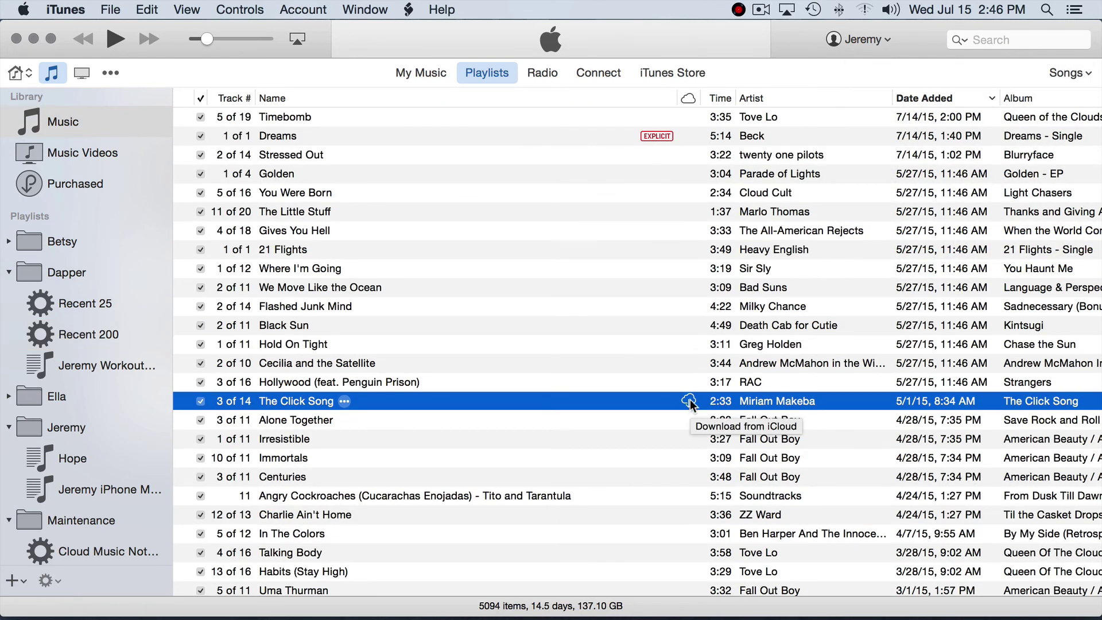
pyautogui.click(689, 401)
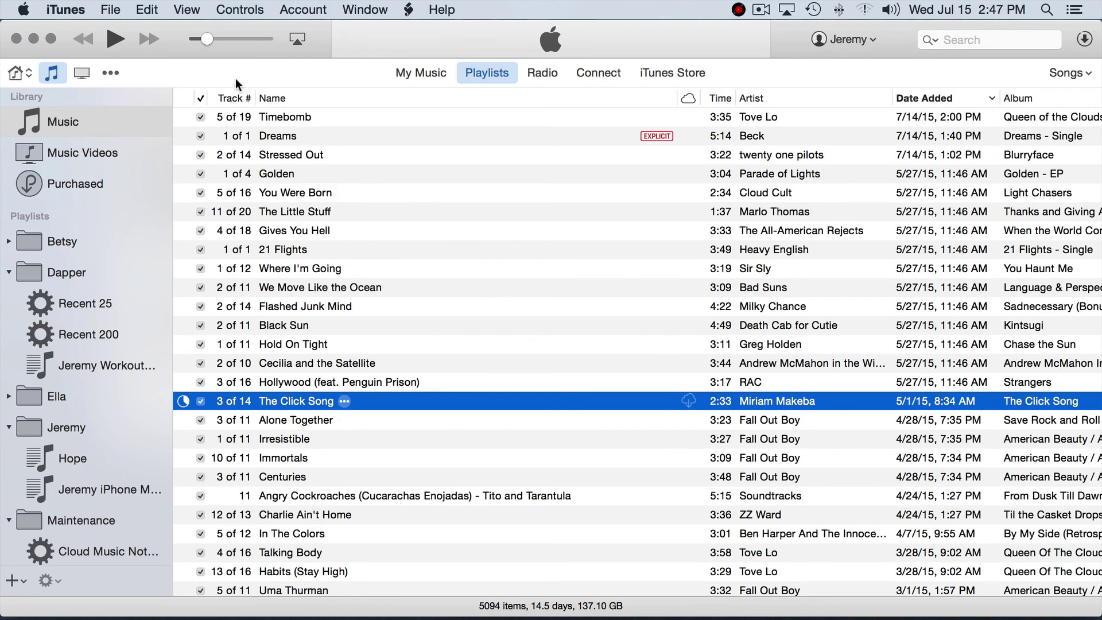
pyautogui.click(33, 39)
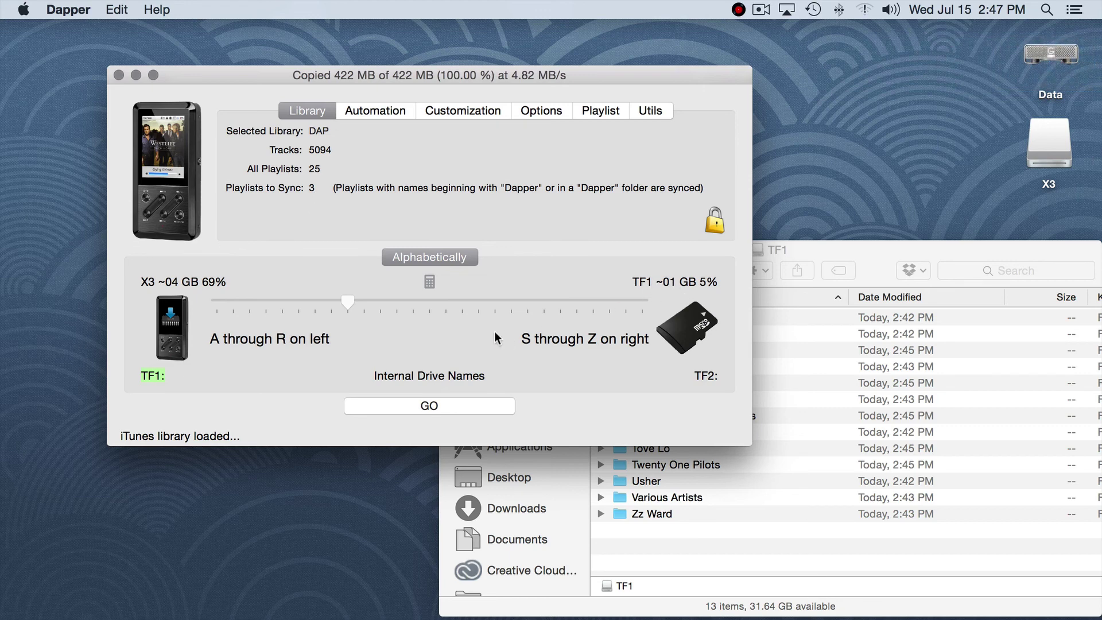
# - Set the locked alphabetical split to A through N on X3 and O through Z on TF1, and start the sync
pyautogui.click(718, 224)
pyautogui.moveTo(345, 300); pyautogui.dragTo(412, 301)
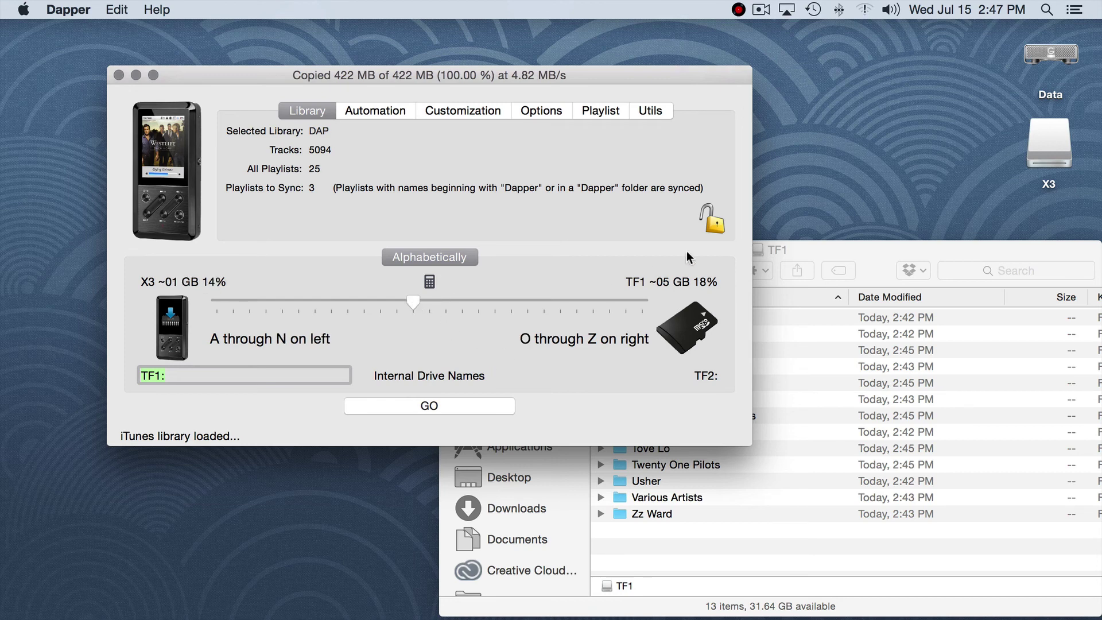
pyautogui.click(725, 226)
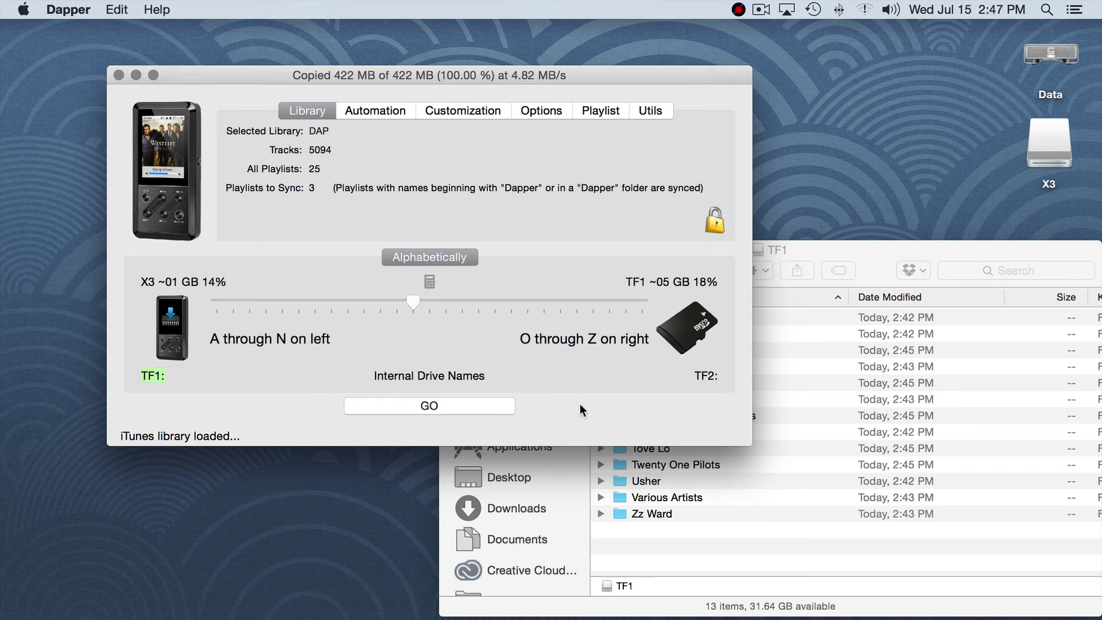
pyautogui.click(462, 405)
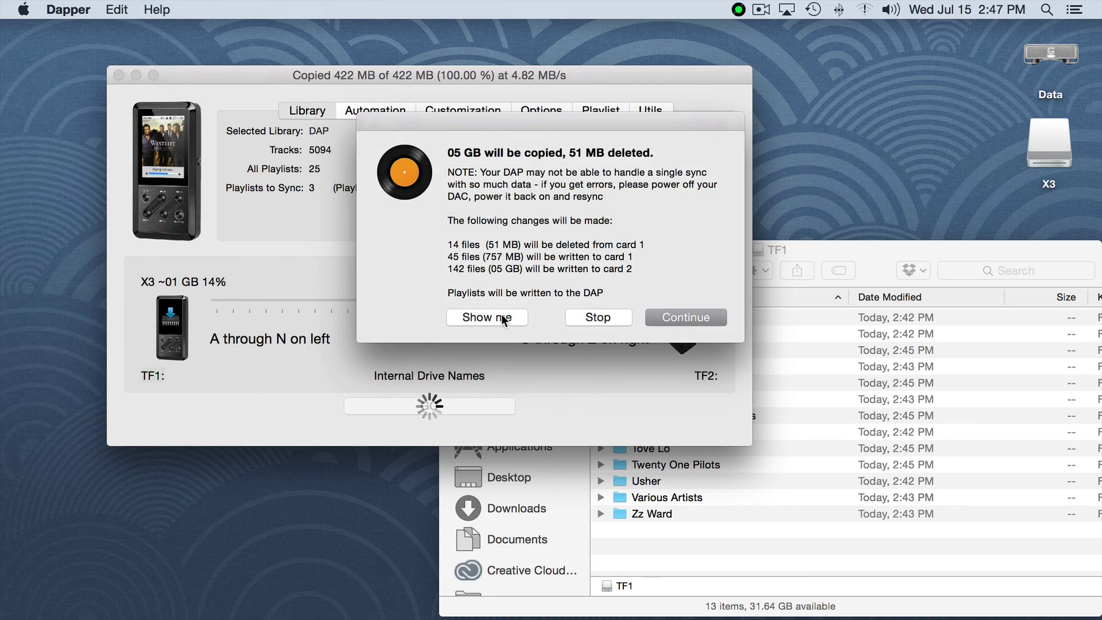
pyautogui.click(677, 319)
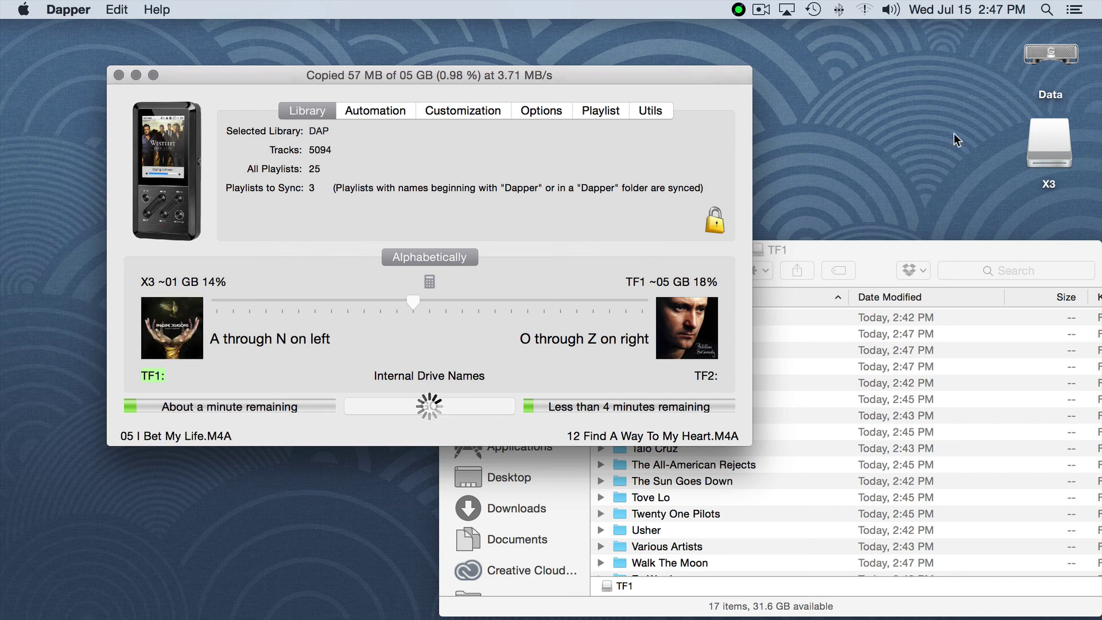
# - Open the X3 drive in Finder, preview folder.jpg in Cage The Elephant's Melophobia folder, and collapse the artist folder
pyautogui.doubleClick(1043, 151)
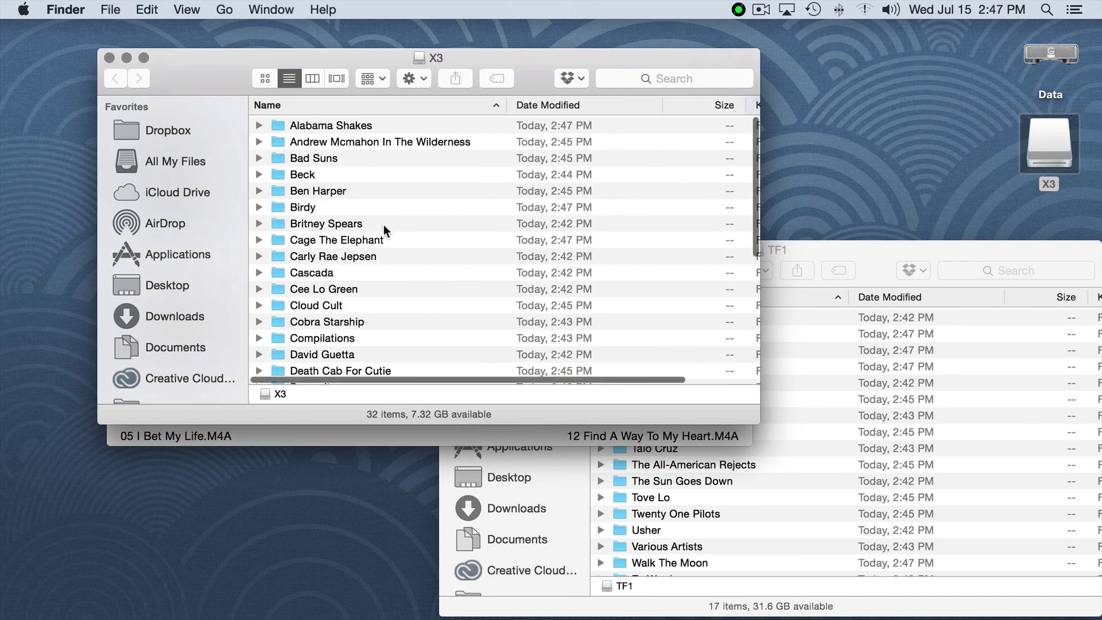
pyautogui.click(260, 241)
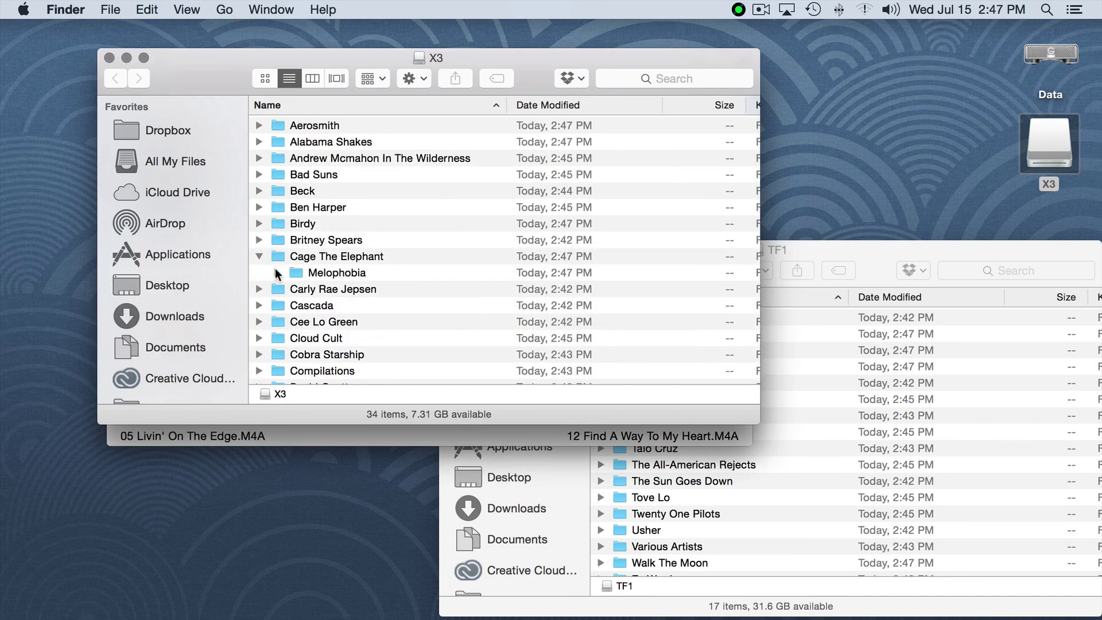
pyautogui.click(277, 272)
pyautogui.click(349, 304)
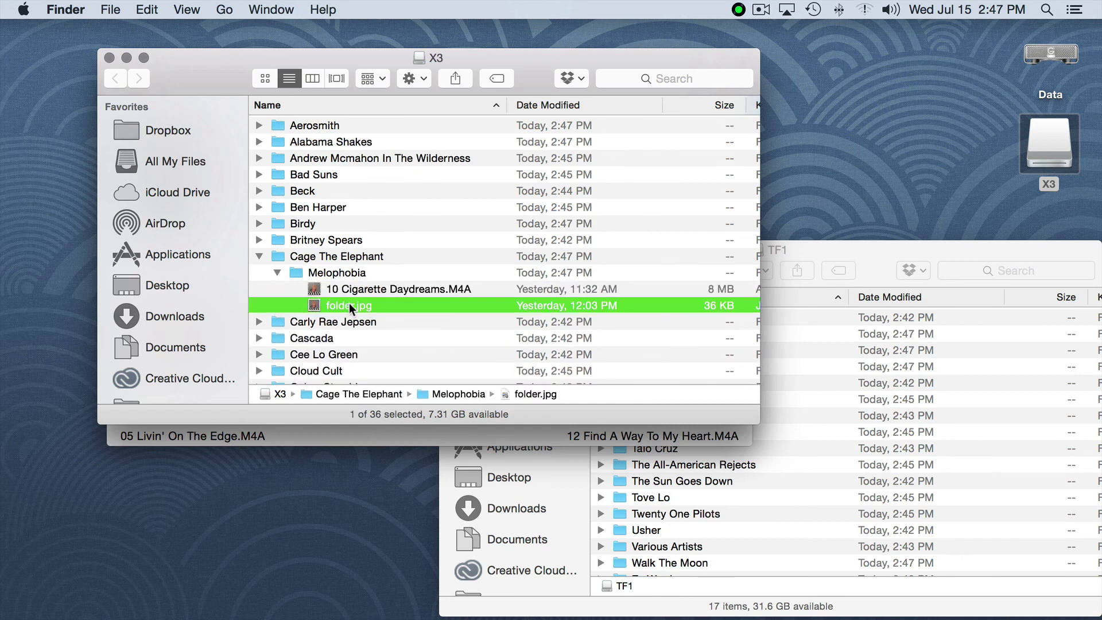
pyautogui.press('space')
pyautogui.press('space')
pyautogui.click(259, 257)
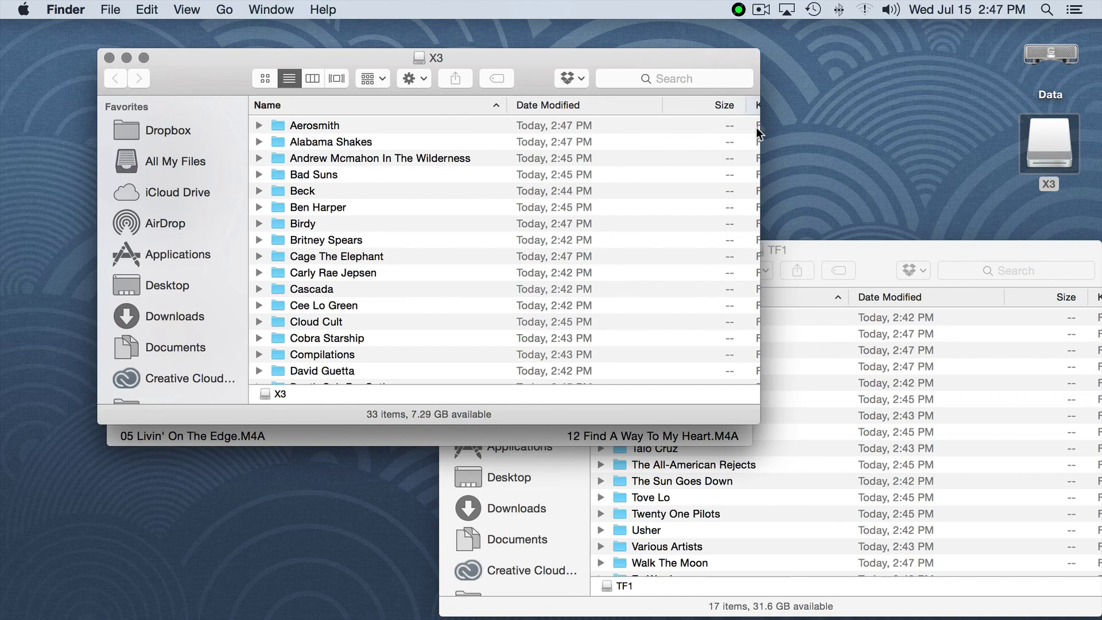